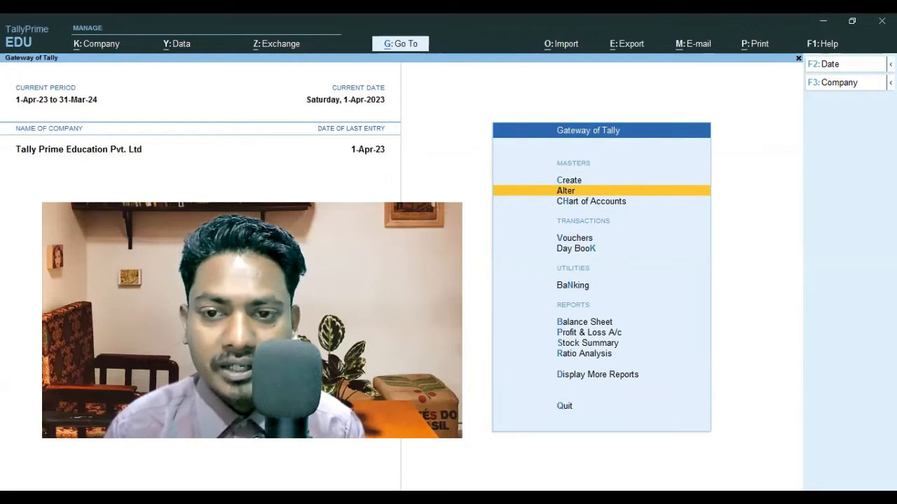
Open the stock item Kismi Toffes for alteration
{"action": "key", "text": "Return"}
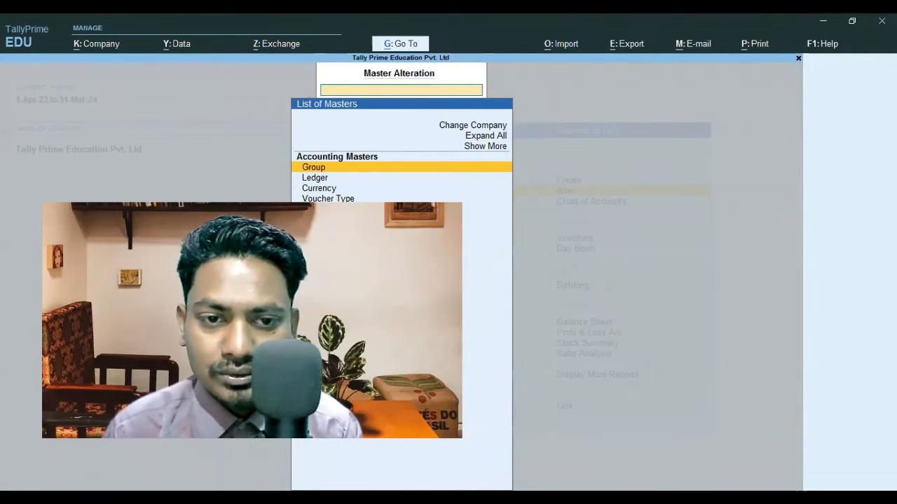
{"action": "type", "text": "St"}
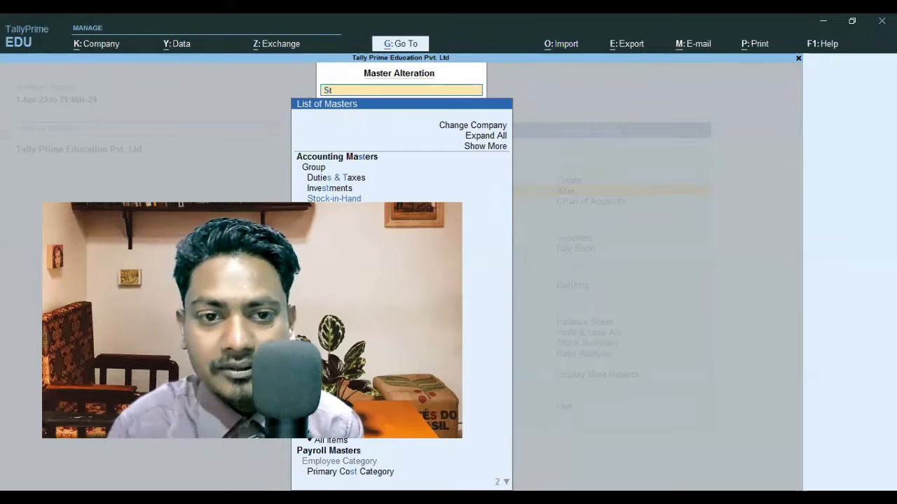
{"action": "type", "text": "oc"}
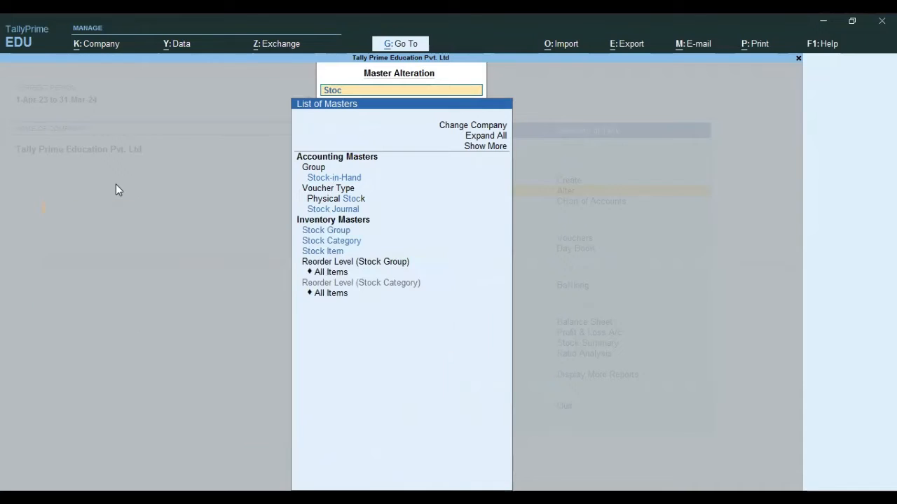
{"action": "key", "text": "Down"}
{"action": "key", "text": "Down"}
{"action": "key", "text": "Down"}
{"action": "key", "text": "Down"}
{"action": "key", "text": "Down"}
{"action": "key", "text": "Down"}
{"action": "key", "text": "Return"}
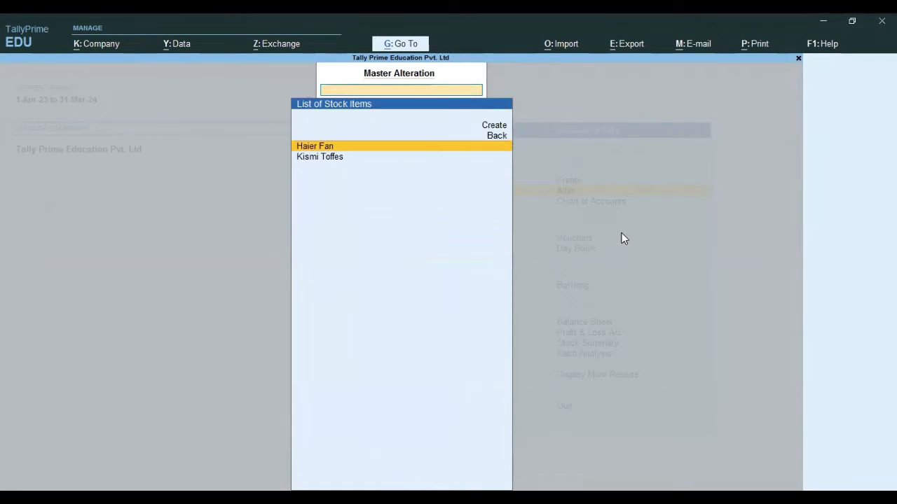
{"action": "key", "text": "Down"}
{"action": "key", "text": "Return"}
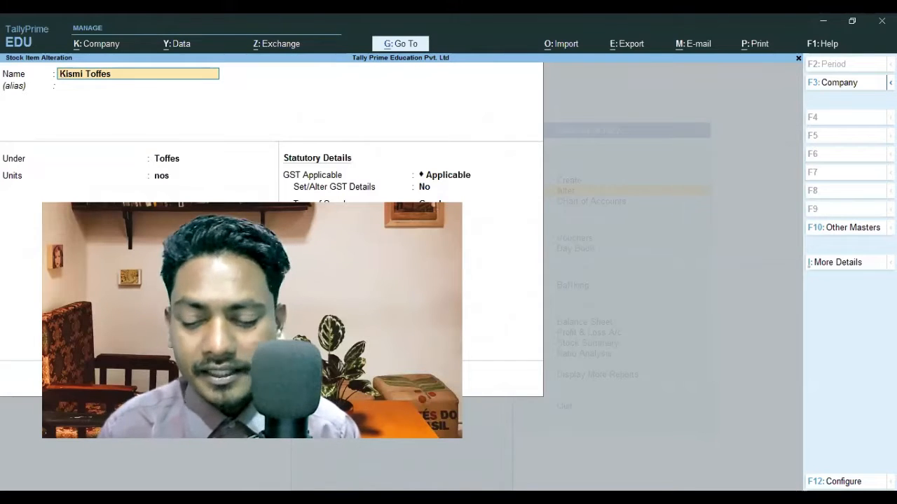
Examine the units of measure available for the Kismi Toffes stock item
{"action": "key", "text": "Return"}
{"action": "key", "text": "Return"}
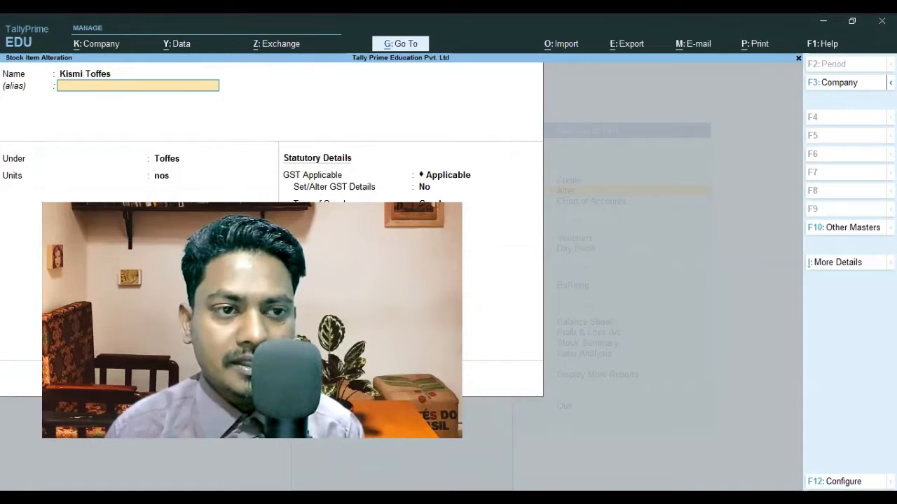
{"action": "key", "text": "Return"}
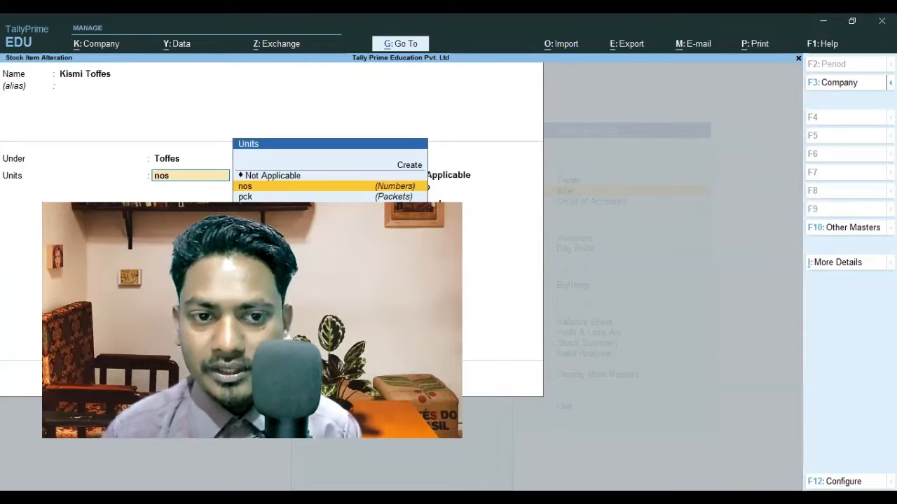
{"action": "key", "text": "Down"}
{"action": "key", "text": "Up"}
{"action": "key", "text": "Up"}
{"action": "key", "text": "Down"}
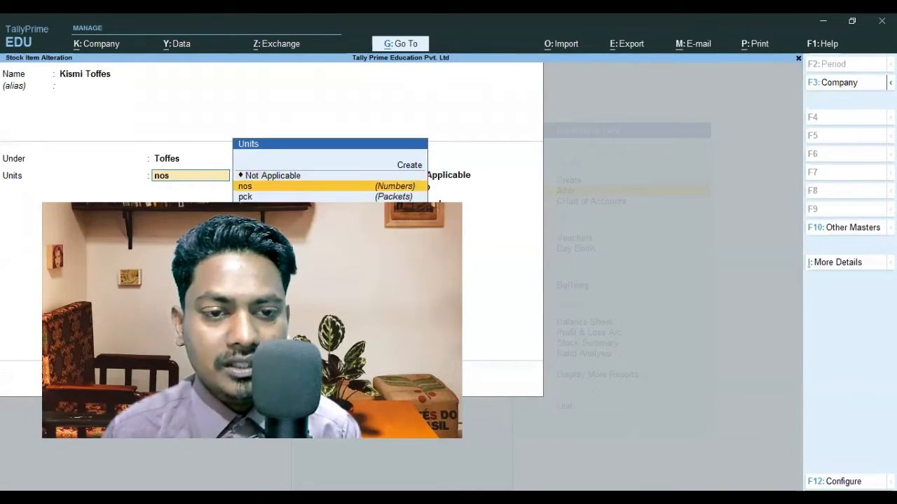
{"action": "key", "text": "Down"}
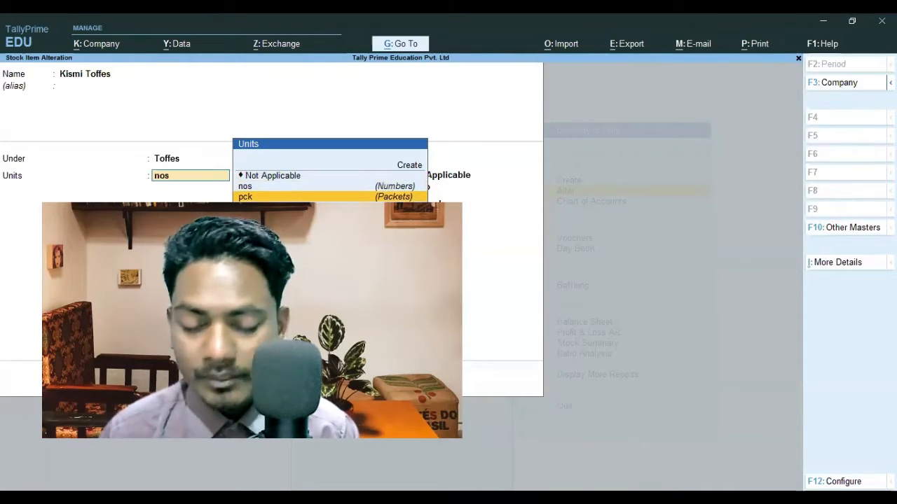
{"action": "key", "text": "Up"}
{"action": "key", "text": "Down"}
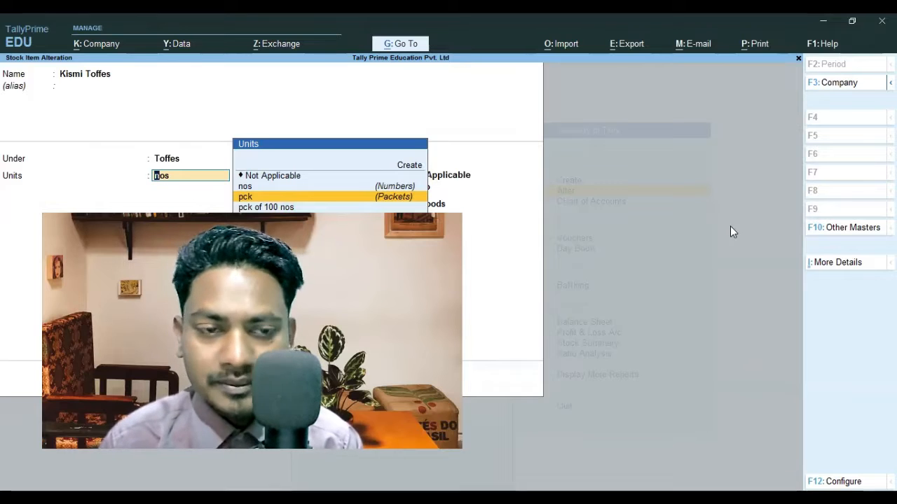
Start creating a new unit of measure from the item's units and try the Simple type
{"action": "key", "text": "Up"}
{"action": "key", "text": "Up"}
{"action": "key", "text": "Up"}
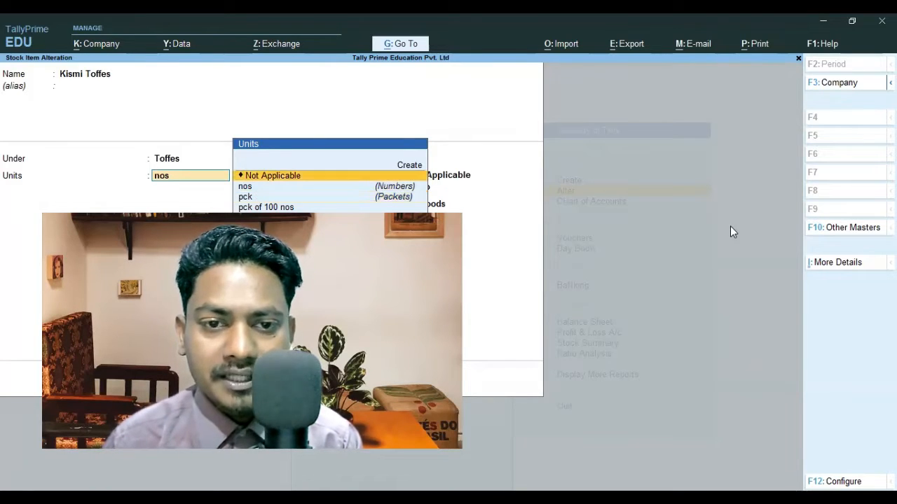
{"action": "key", "text": "Return"}
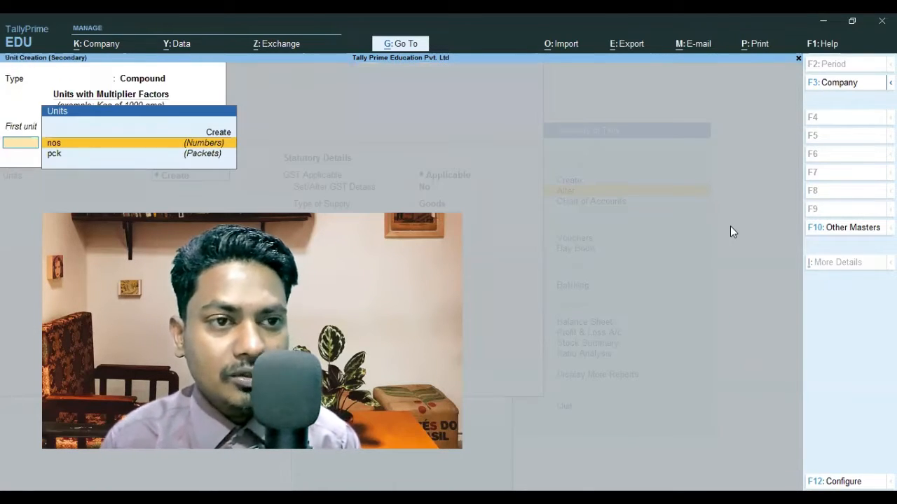
{"action": "key", "text": "BackSpace"}
{"action": "key", "text": "Down"}
{"action": "key", "text": "Return"}
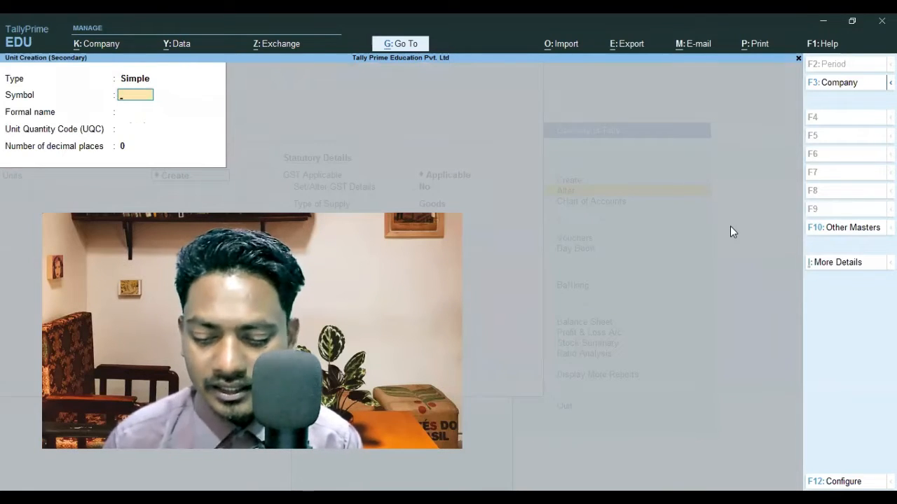
{"action": "key", "text": "BackSpace"}
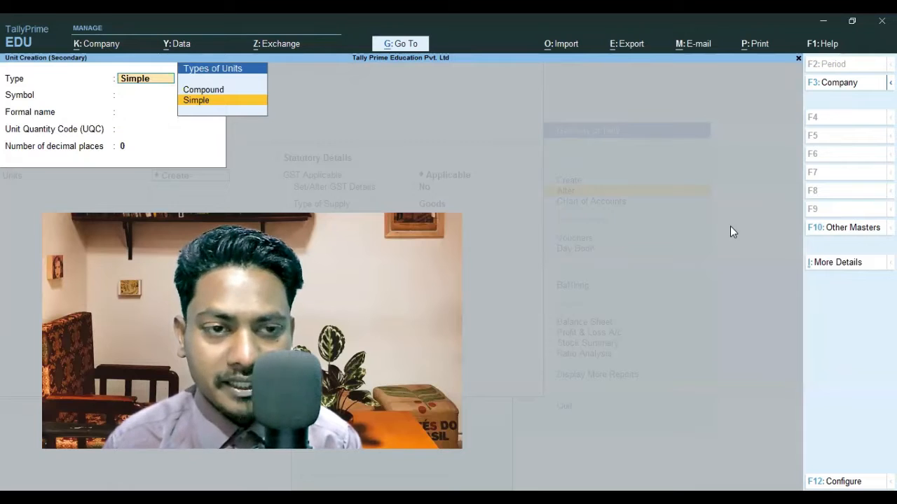
Try to define a compound unit as pck of 75 nos, abandoning the unit creation without saving it
{"action": "key", "text": "Up"}
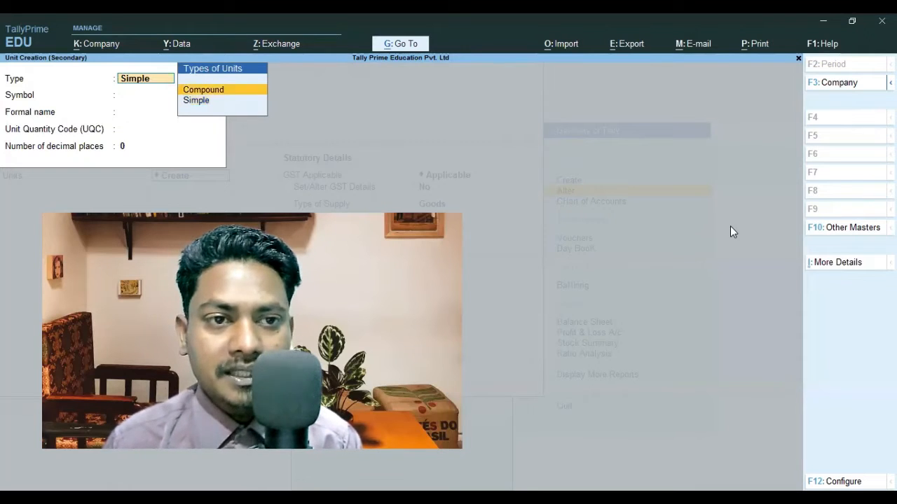
{"action": "key", "text": "Return"}
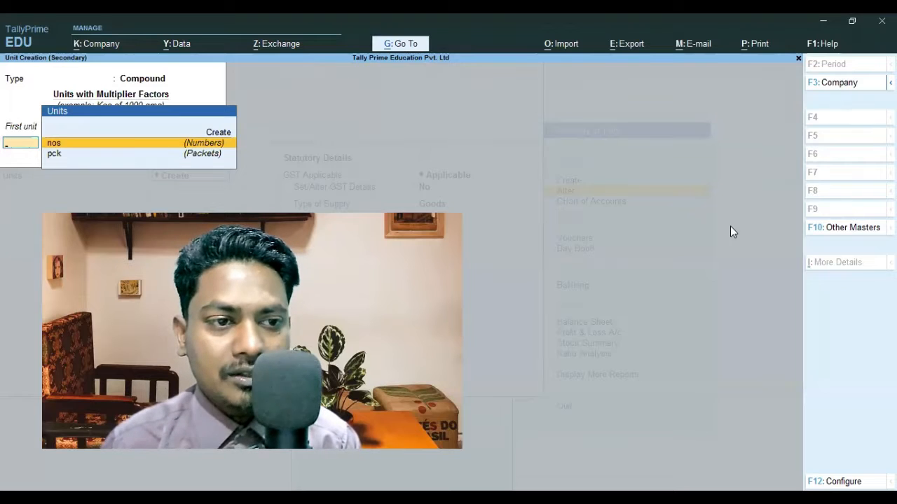
{"action": "key", "text": "Down"}
{"action": "key", "text": "Return"}
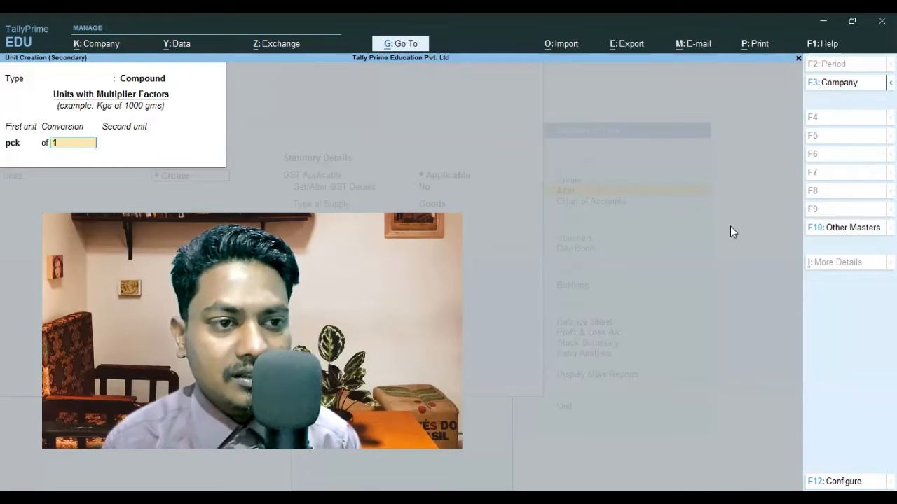
{"action": "type", "text": "75"}
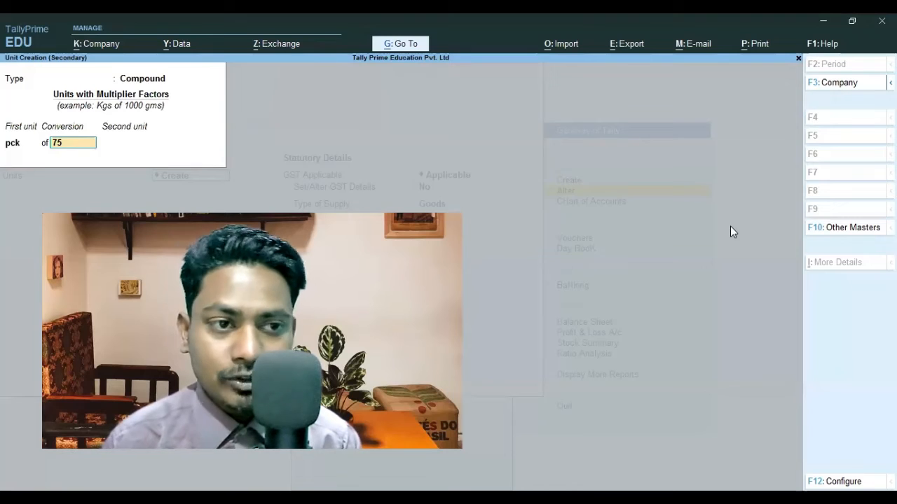
{"action": "key", "text": "Return"}
{"action": "key", "text": "Return"}
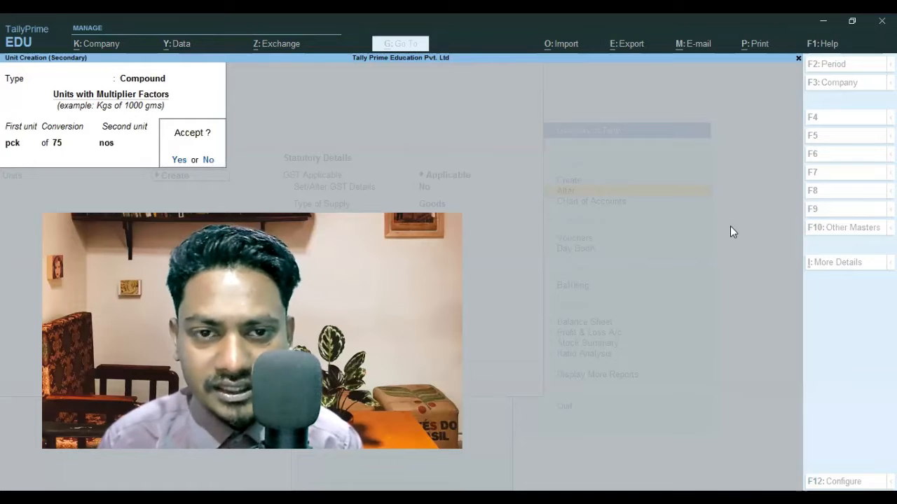
{"action": "key", "text": "Escape"}
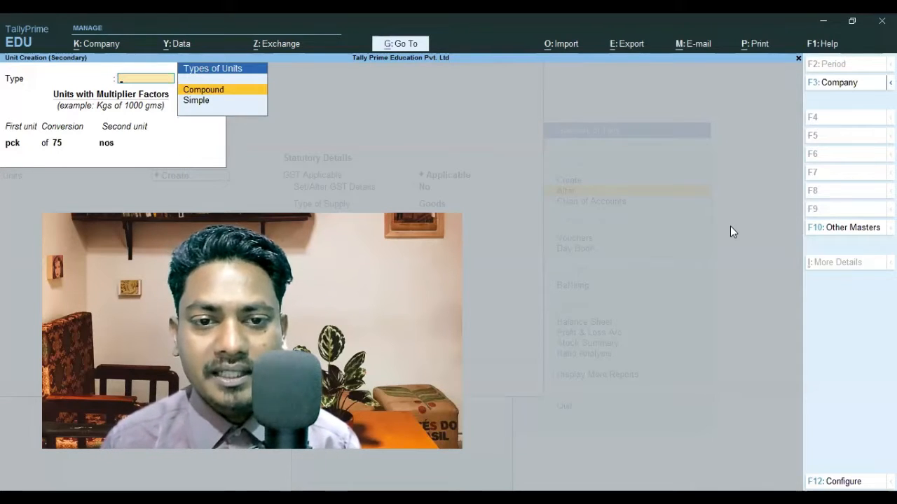
{"action": "key", "text": "Escape"}
Choose pck of 100 nos as the item's units and inspect that compound unit's definition without changing it
{"action": "key", "text": "Down"}
{"action": "key", "text": "Return"}
{"action": "key", "text": "BackSpace"}
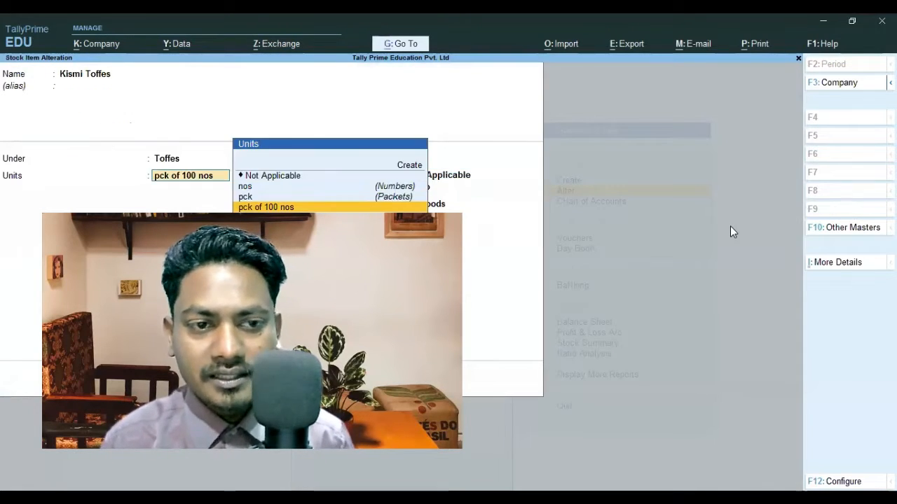
{"action": "key", "text": "ctrl+Return"}
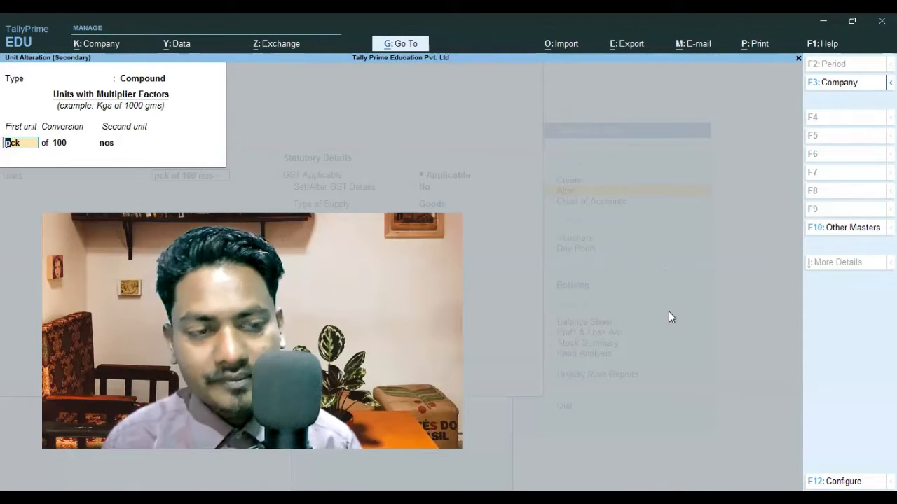
{"action": "key", "text": "Escape"}
{"action": "key", "text": "y"}
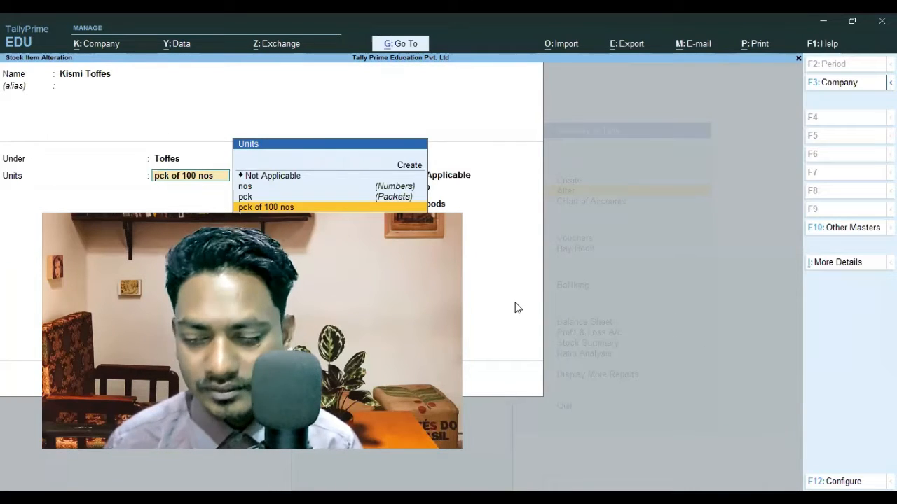
Enable the use of alternative units in the stock item configuration and view the alternate unit choices
{"action": "key", "text": "F12"}
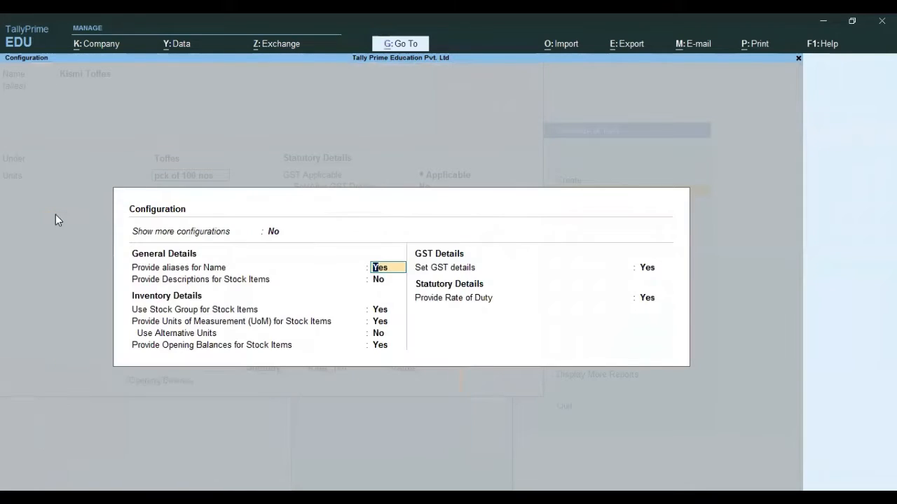
{"action": "left_click", "coordinate": [178, 334]}
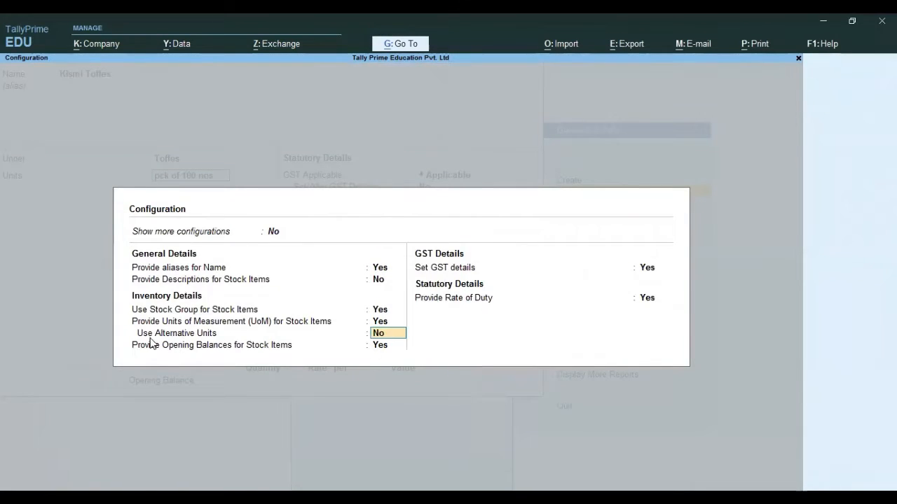
{"action": "type", "text": "y"}
{"action": "key", "text": "Return"}
{"action": "key", "text": "Return"}
{"action": "key", "text": "Return"}
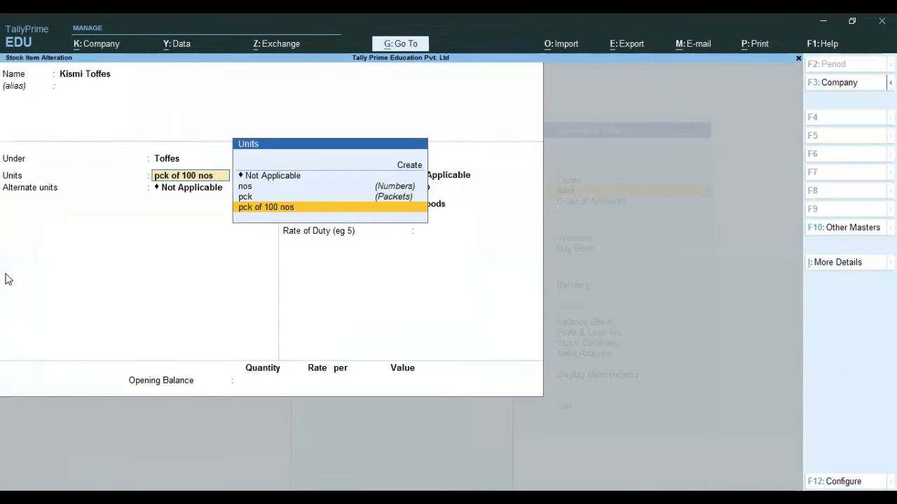
{"action": "left_click", "coordinate": [194, 190]}
{"action": "key", "text": "Down"}
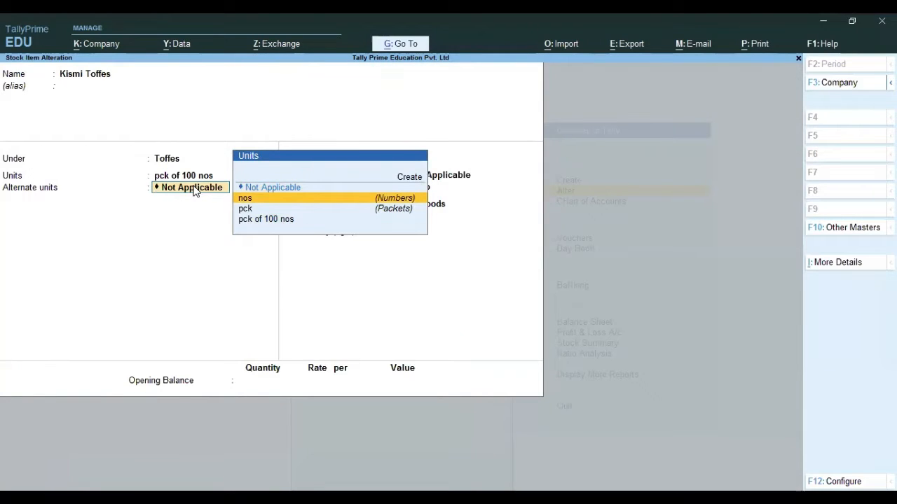
Turn off the use of alternative units in the configuration and discard the stock item alteration
{"action": "key", "text": "F12"}
{"action": "key", "text": "Down"}
{"action": "key", "text": "Down"}
{"action": "key", "text": "Down"}
{"action": "key", "text": "Down"}
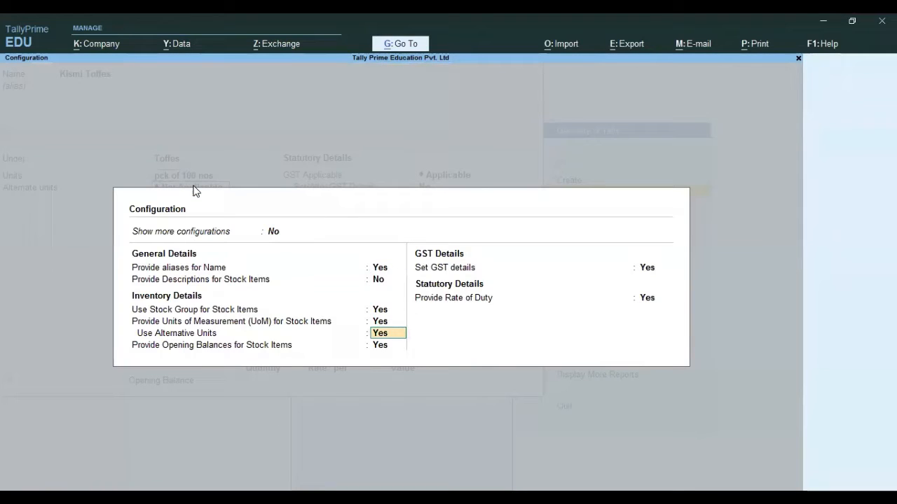
{"action": "key", "text": "Down"}
{"action": "key", "text": "Down"}
{"action": "key", "text": "Up"}
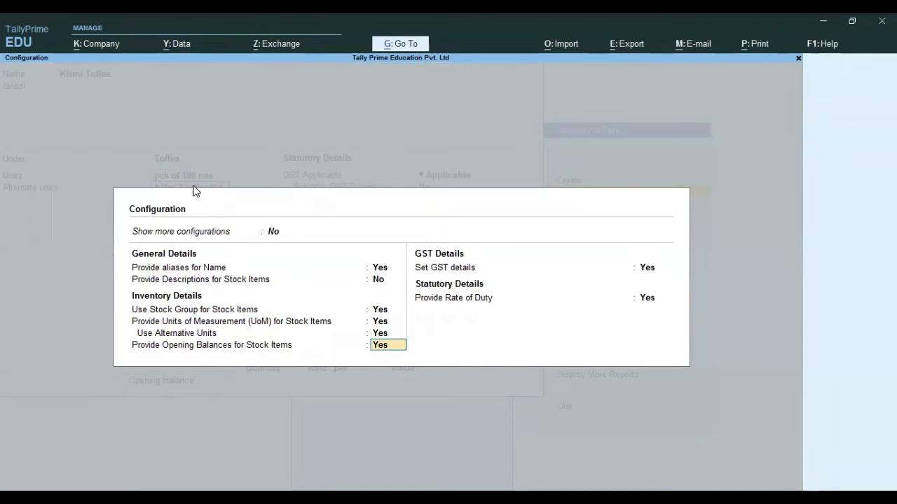
{"action": "key", "text": "Up"}
{"action": "key", "text": "n"}
{"action": "key", "text": "Return"}
{"action": "key", "text": "Return"}
{"action": "key", "text": "Return"}
{"action": "key", "text": "Return"}
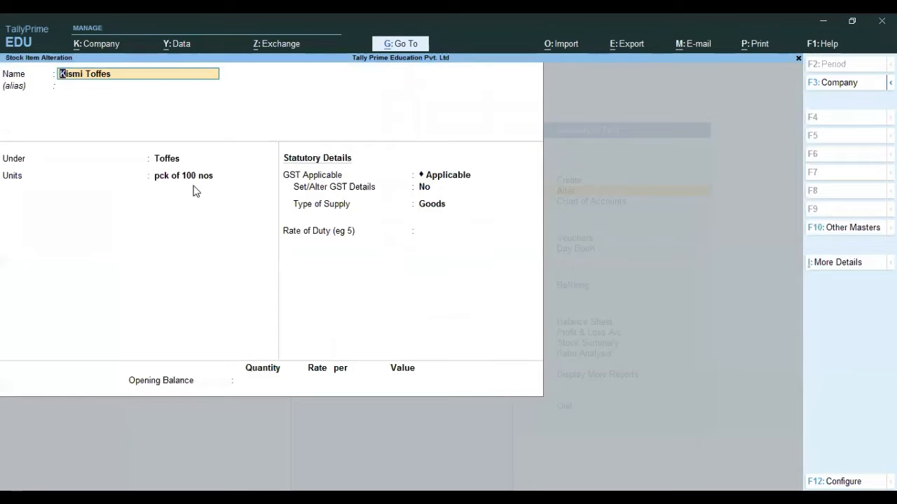
{"action": "key", "text": "Escape"}
{"action": "key", "text": "y"}
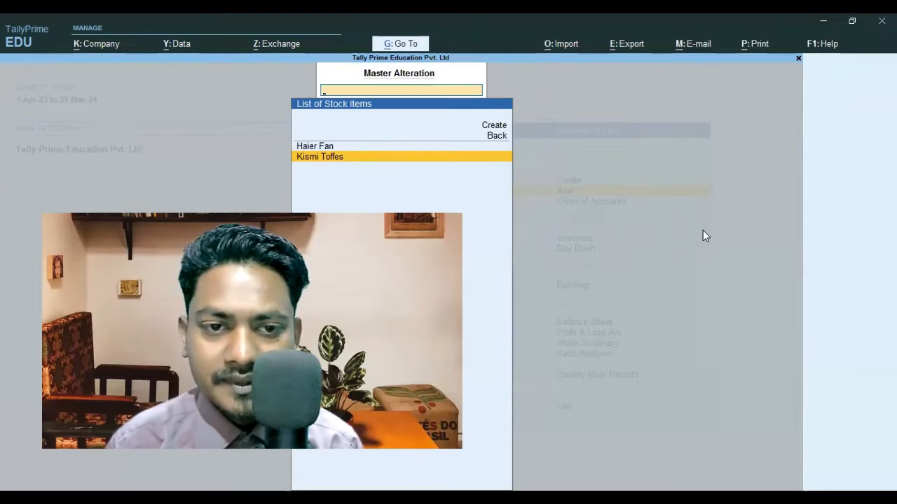
Reopen the stock item Kismi Toffes for alteration and set its units to pck of 100 nos
{"action": "key", "text": "Return"}
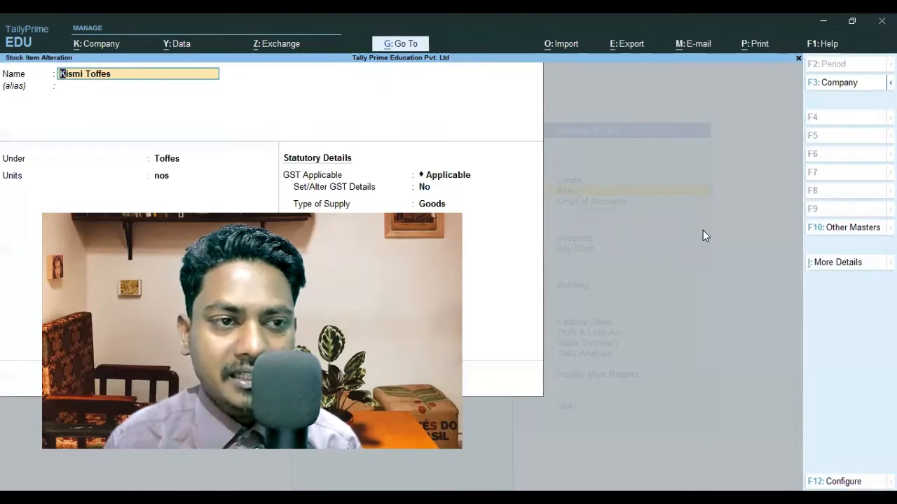
{"action": "key", "text": "Return"}
{"action": "key", "text": "Return"}
{"action": "key", "text": "Return"}
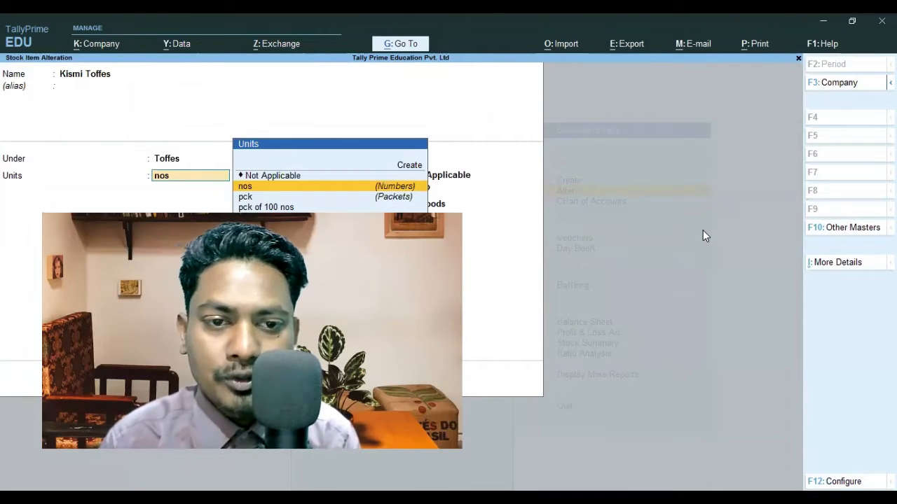
{"action": "key", "text": "Down"}
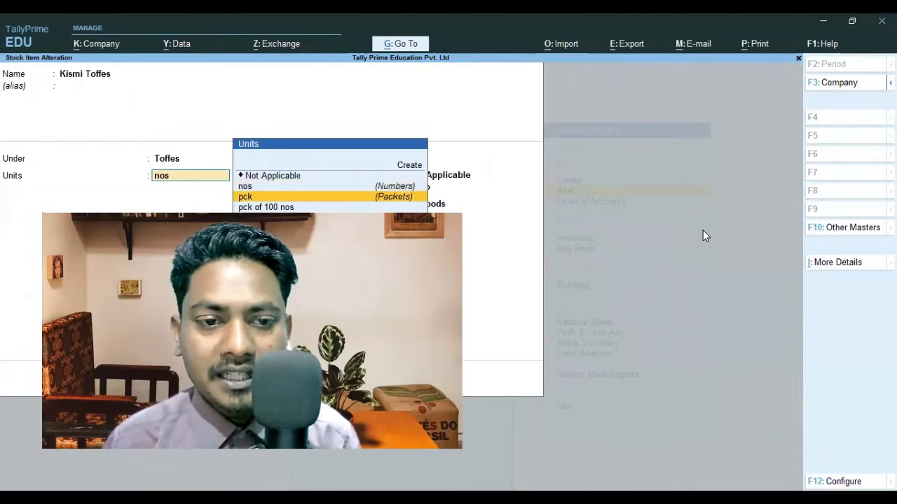
{"action": "key", "text": "Down"}
{"action": "key", "text": "Return"}
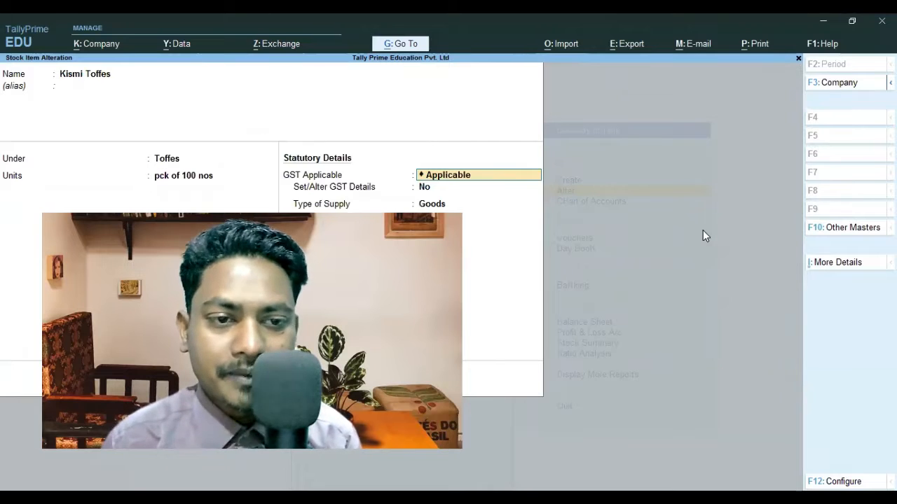
Review the pck of 100 nos compound unit definition without changing it and save the Kismi Toffes stock item
{"action": "key", "text": "BackSpace"}
{"action": "key", "text": "ctrl+Return"}
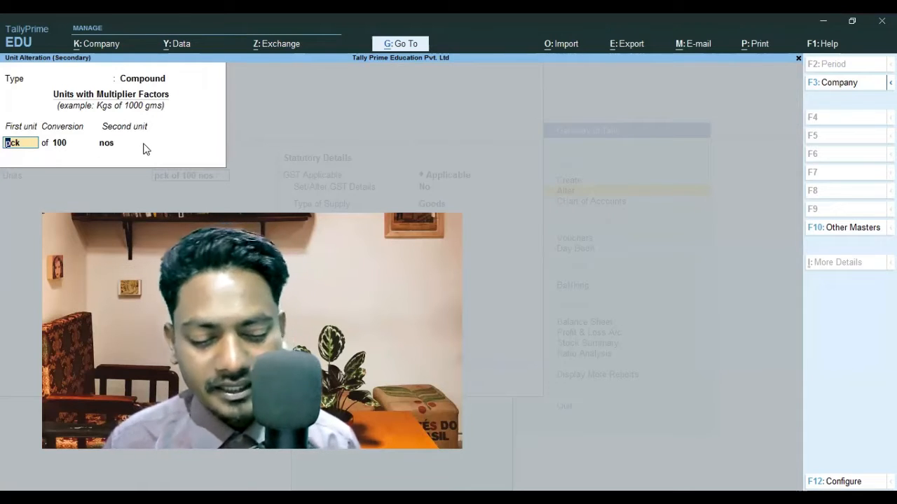
{"action": "key", "text": "Return"}
{"action": "key", "text": "Return"}
{"action": "key", "text": "Return"}
{"action": "key", "text": "Return"}
{"action": "key", "text": "Return"}
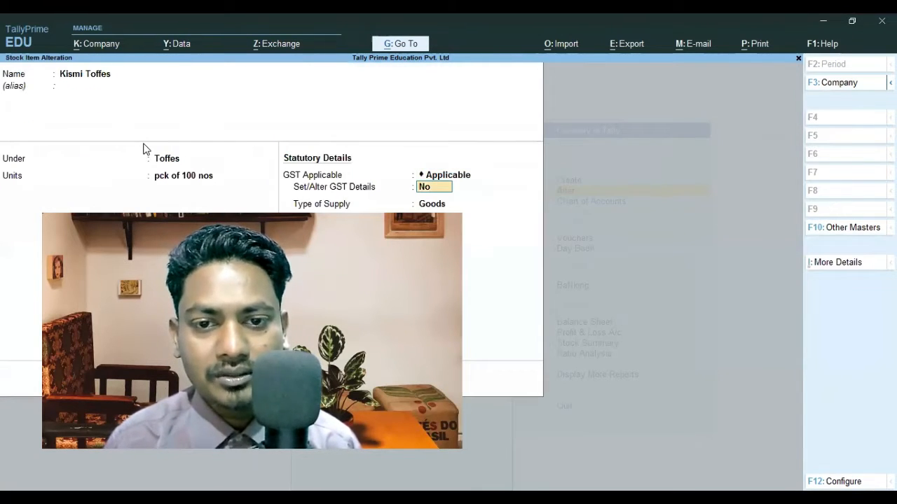
{"action": "key", "text": "ctrl+a"}
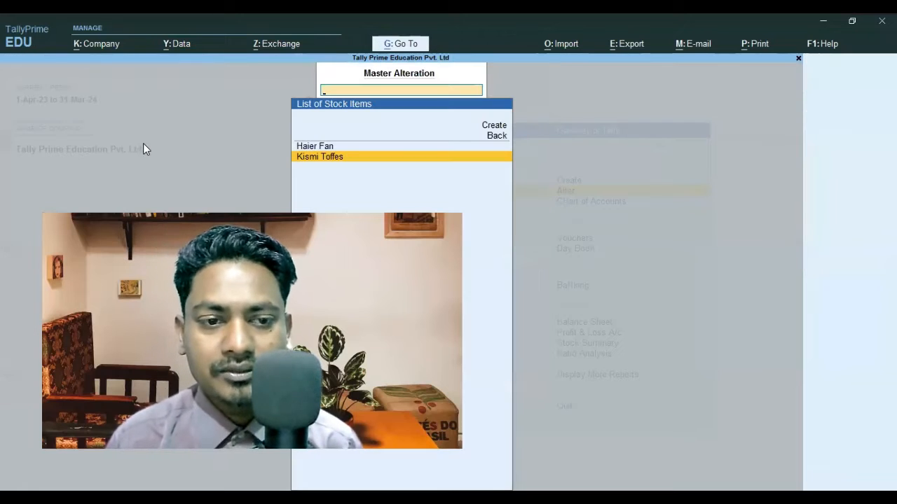
Leave the stock item alteration list and open voucher entry
{"action": "key", "text": "Escape"}
{"action": "key", "text": "Escape"}
{"action": "key", "text": "Down"}
{"action": "key", "text": "Down"}
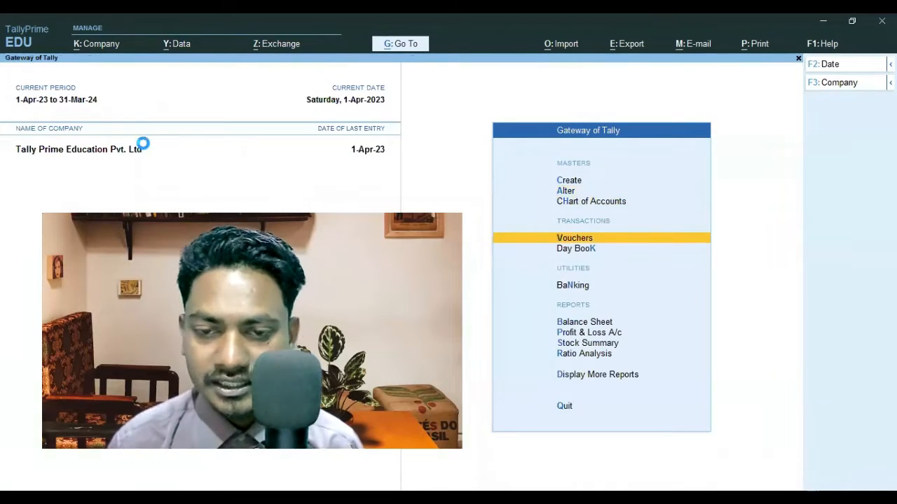
{"action": "key", "text": "Return"}
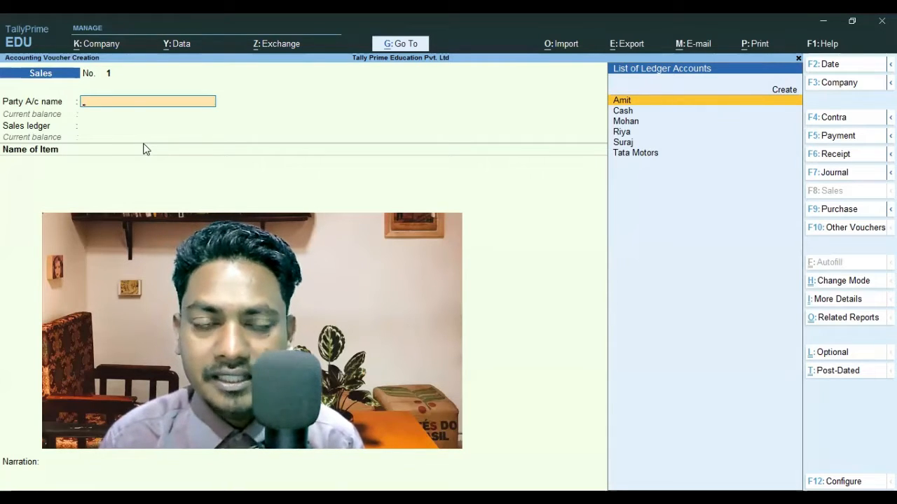
In the sales voucher, choose the party ledger listed just below Cash, accept its party details and select Goods Sales as the sales ledger
{"action": "key", "text": "Down"}
{"action": "key", "text": "Down"}
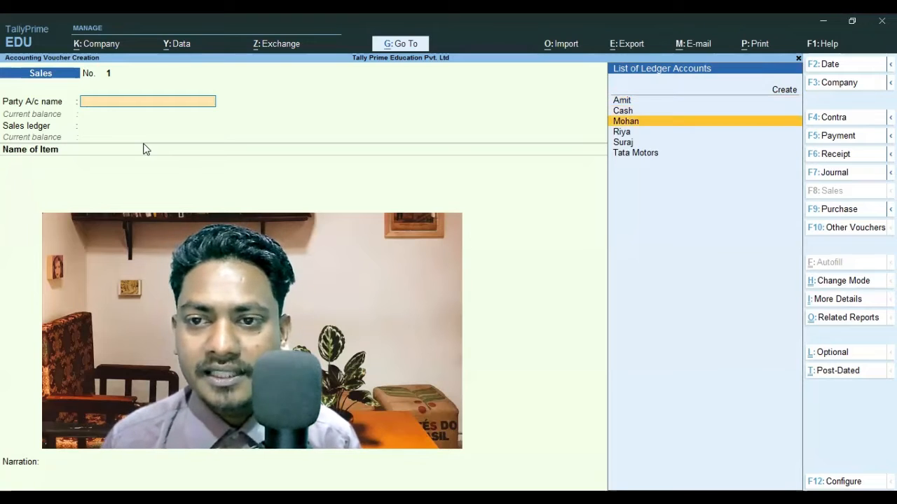
{"action": "key", "text": "Return"}
{"action": "key", "text": "ctrl+a"}
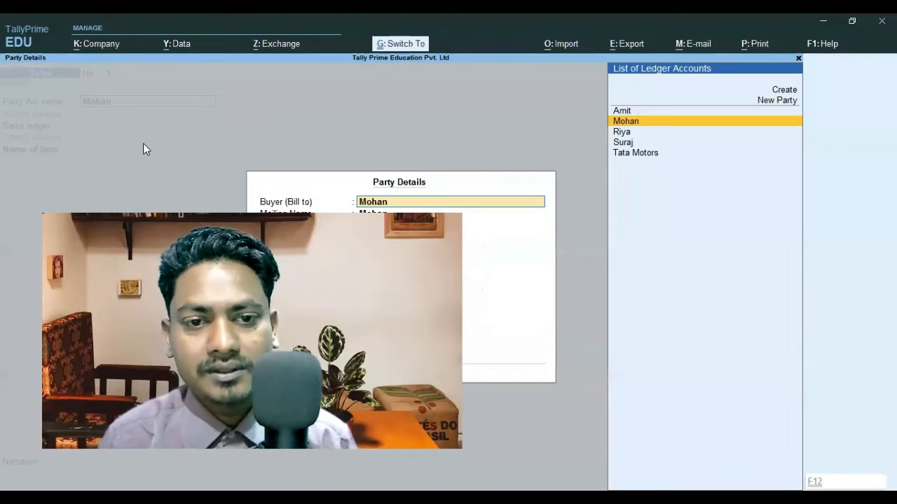
{"action": "key", "text": "ctrl+a"}
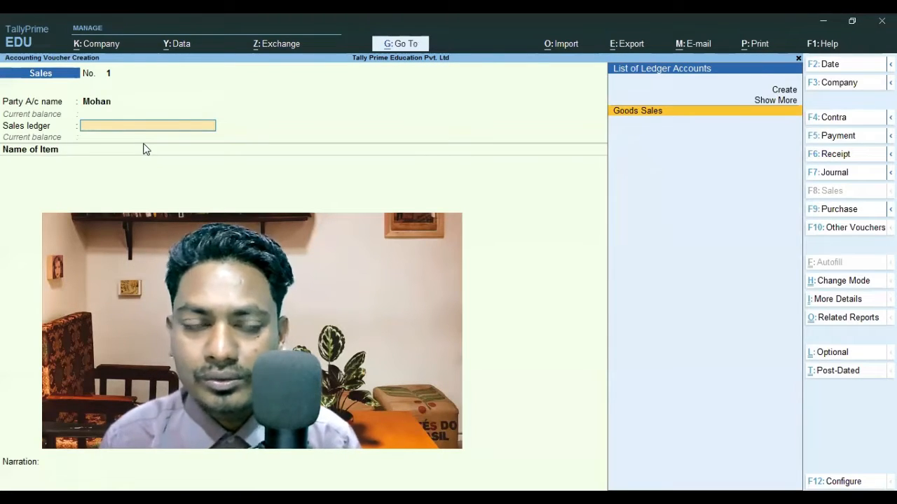
{"action": "key", "text": "Return"}
Change the voucher type to Purchase and return to the supplier invoice number, clearing the Goods Sales ledger
{"action": "key", "text": "F9"}
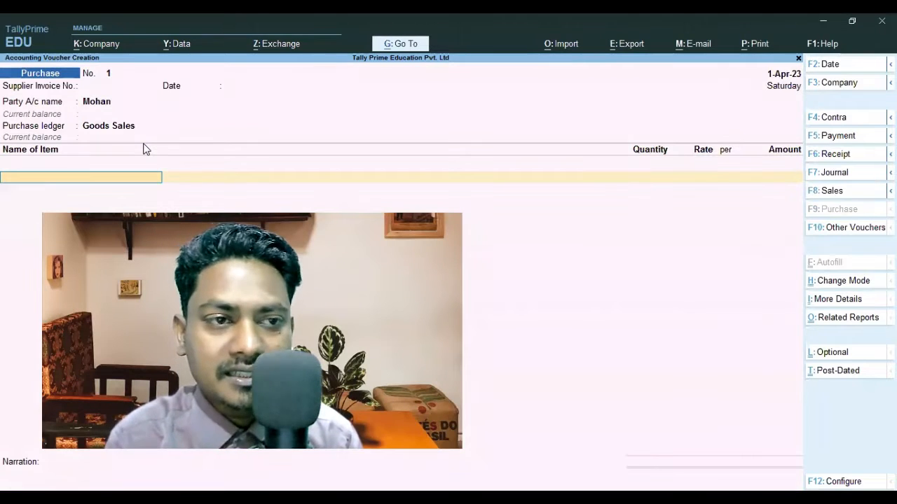
{"action": "key", "text": "Return"}
{"action": "key", "text": "Return"}
{"action": "key", "text": "BackSpace"}
{"action": "key", "text": "BackSpace"}
{"action": "key", "text": "BackSpace"}
{"action": "key", "text": "BackSpace"}
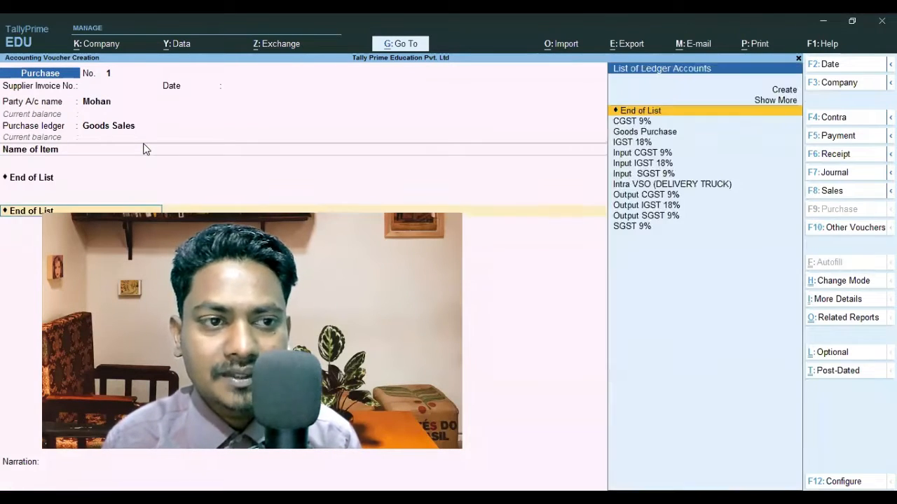
{"action": "key", "text": "BackSpace"}
{"action": "key", "text": "BackSpace"}
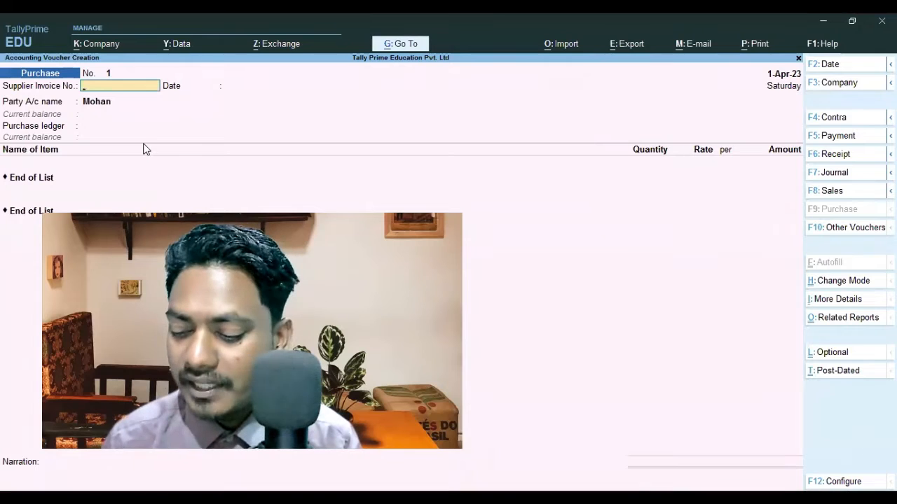
Enter supplier invoice number 75, accept the date 1-Apr-23 and the existing party, and set Goods Purchase as the purchase ledger
{"action": "type", "text": "75"}
{"action": "key", "text": "Return"}
{"action": "key", "text": "Return"}
{"action": "key", "text": "Return"}
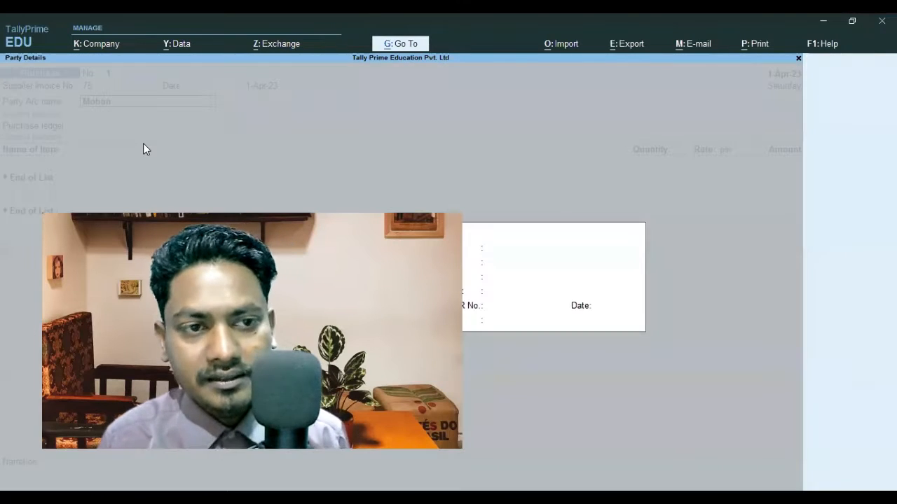
{"action": "key", "text": "Return"}
{"action": "key", "text": "Return"}
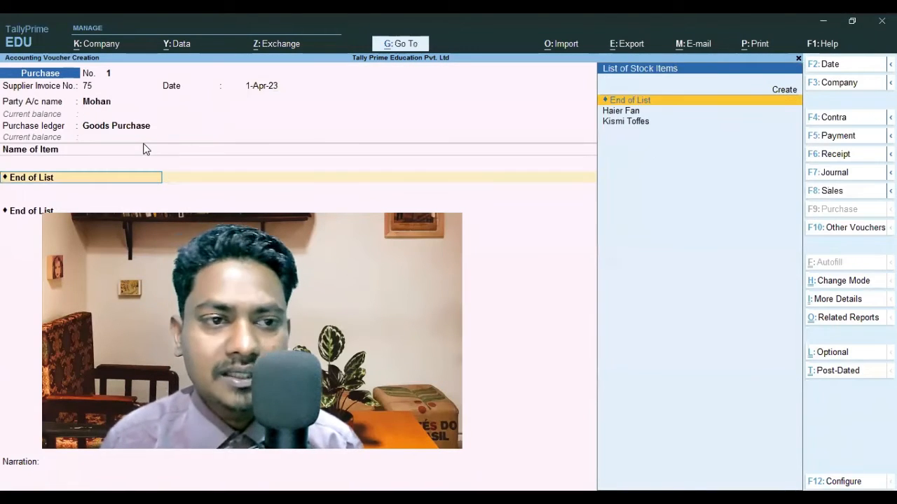
Add Kismi Toffes as the purchased item with a quantity of 120 nos
{"action": "key", "text": "Down"}
{"action": "key", "text": "Down"}
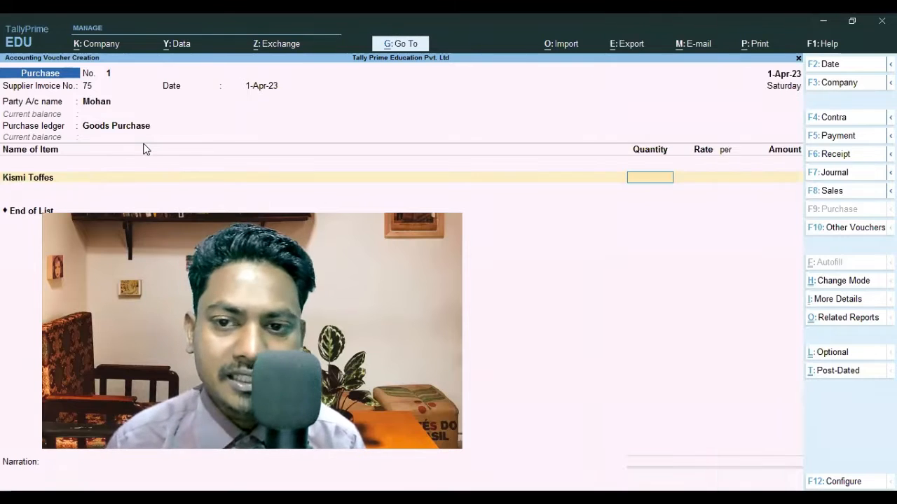
{"action": "key", "text": "Return"}
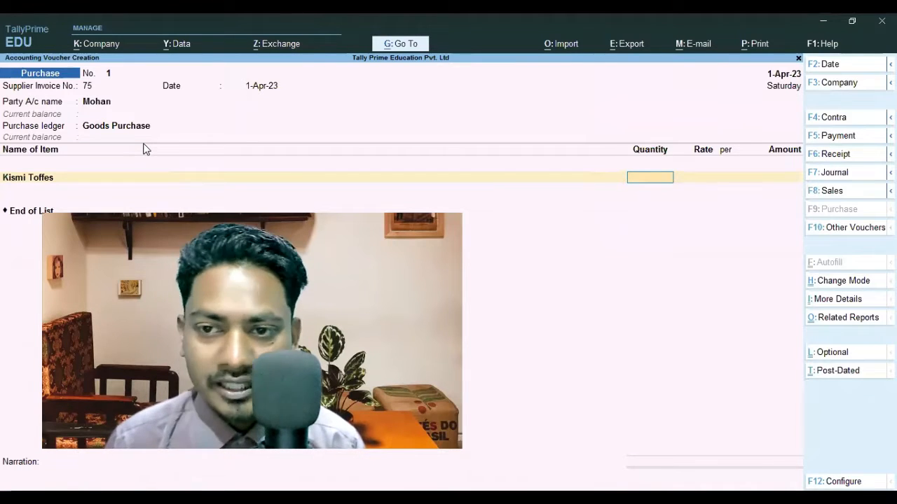
{"action": "type", "text": "120"}
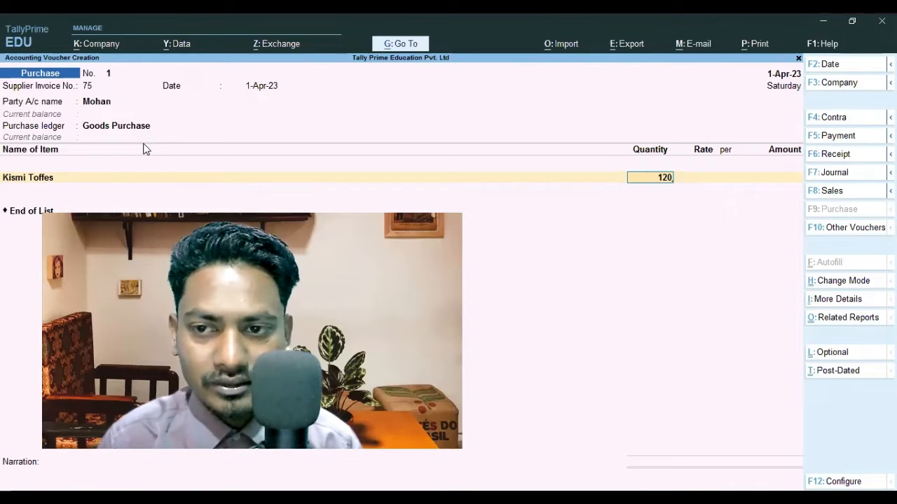
{"action": "type", "text": "no"}
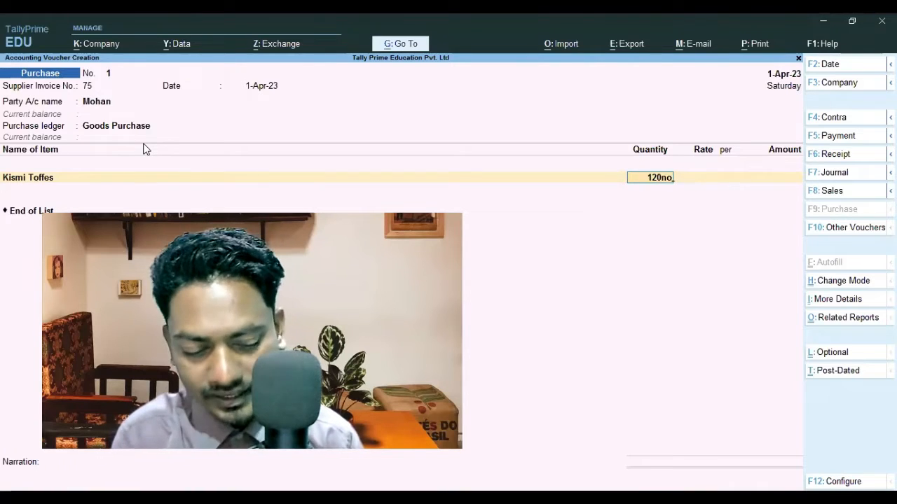
{"action": "type", "text": "s"}
{"action": "key", "text": "Return"}
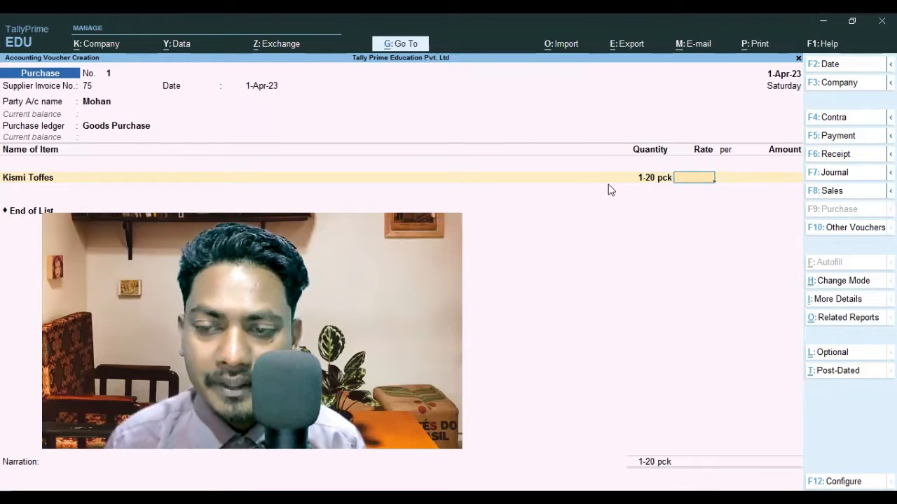
Inspect the unit definition of Kismi Toffes from within the purchase voucher and return to the item's quantity without changing anything
{"action": "left_click", "coordinate": [645, 179]}
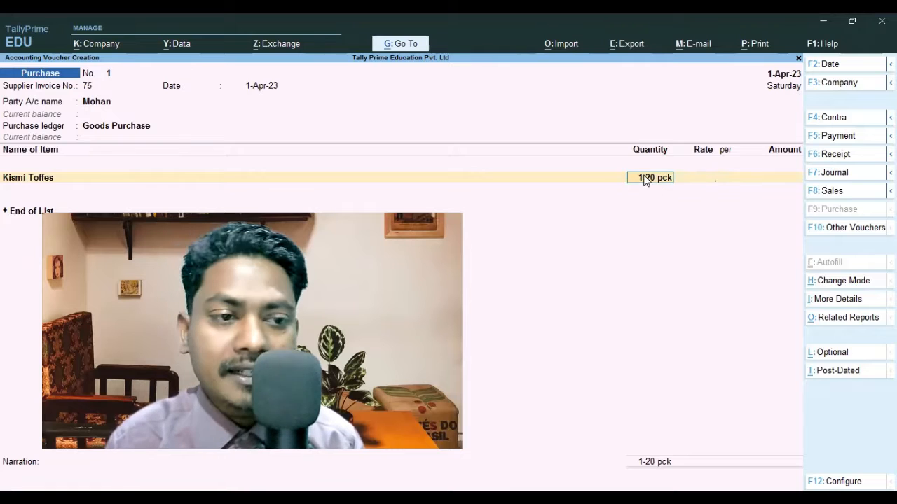
{"action": "key", "text": "BackSpace"}
{"action": "key", "text": "BackSpace"}
{"action": "key", "text": "Return"}
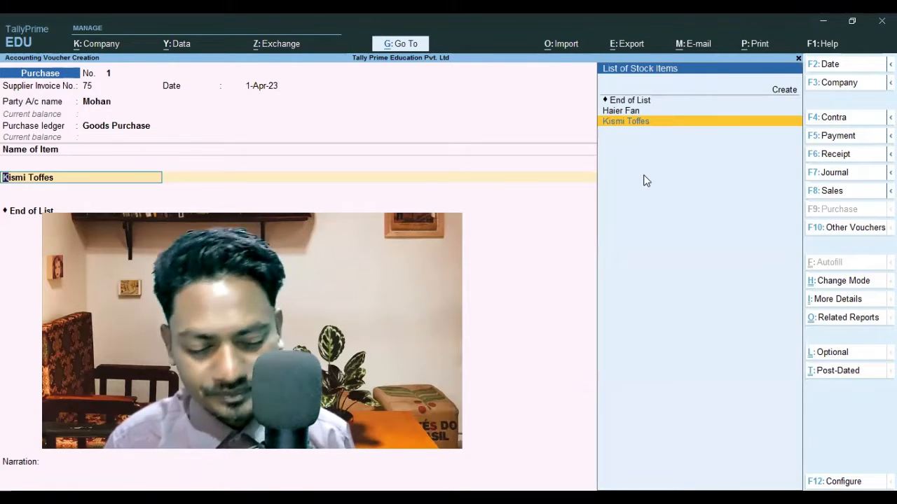
{"action": "key", "text": "ctrl+Return"}
{"action": "key", "text": "Return"}
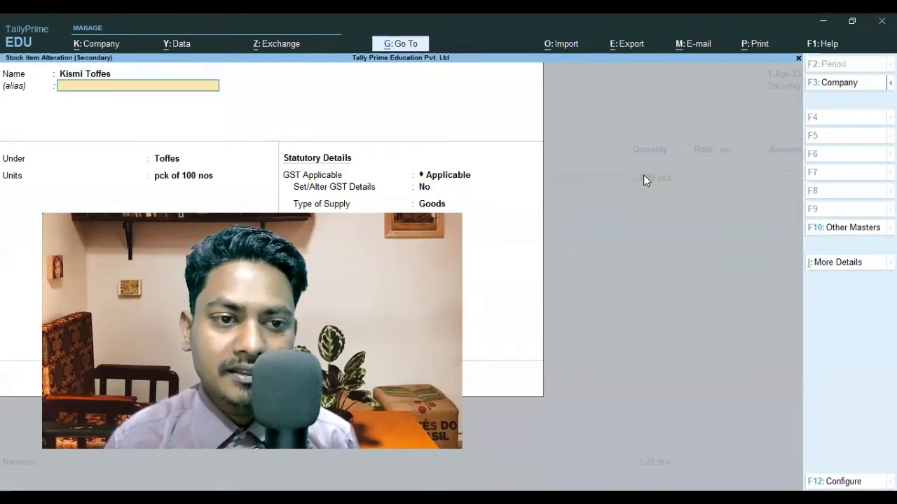
{"action": "key", "text": "Return"}
{"action": "key", "text": "Return"}
{"action": "key", "text": "ctrl+Return"}
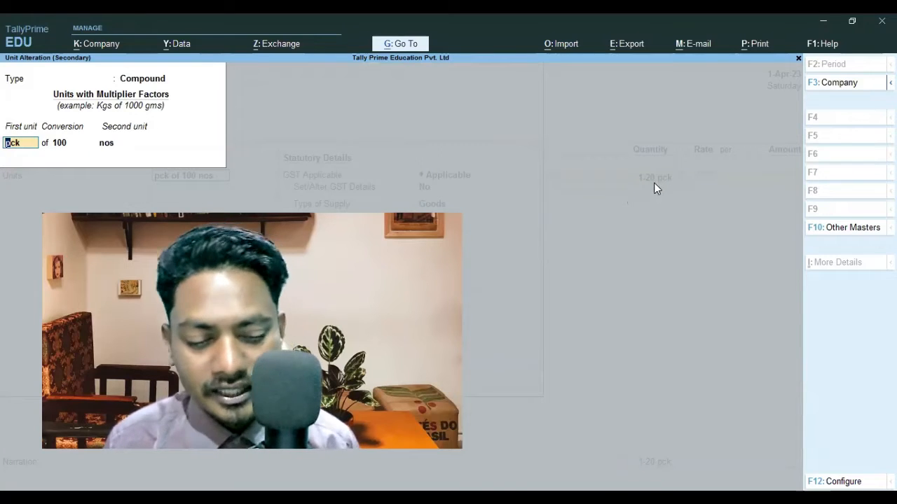
{"action": "key", "text": "Escape"}
{"action": "key", "text": "Escape"}
{"action": "key", "text": "Escape"}
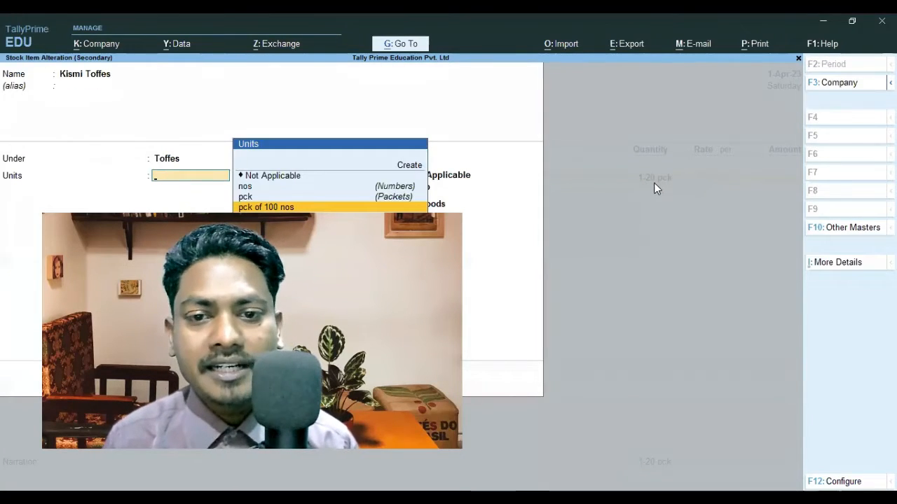
{"action": "key", "text": "Escape"}
{"action": "key", "text": "Return"}
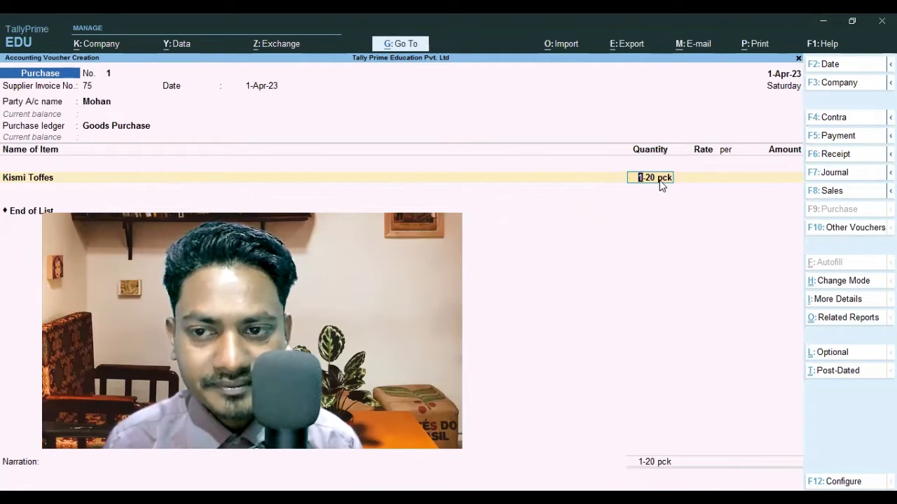
Re-enter the Kismi Toffes quantity as 120 nos
{"action": "type", "text": "120"}
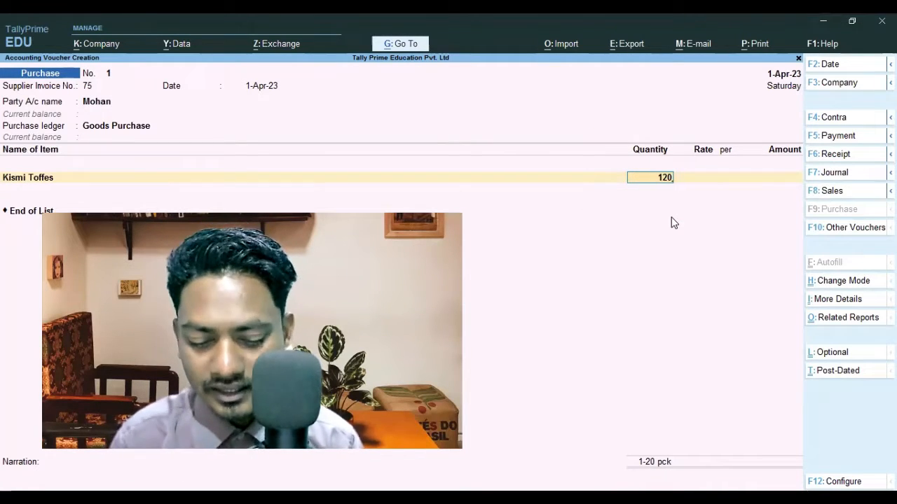
{"action": "type", "text": "nos"}
{"action": "key", "text": "Return"}
Replace the Kismi Toffes quantity with 120, without specifying a unit
{"action": "key", "text": "BackSpace"}
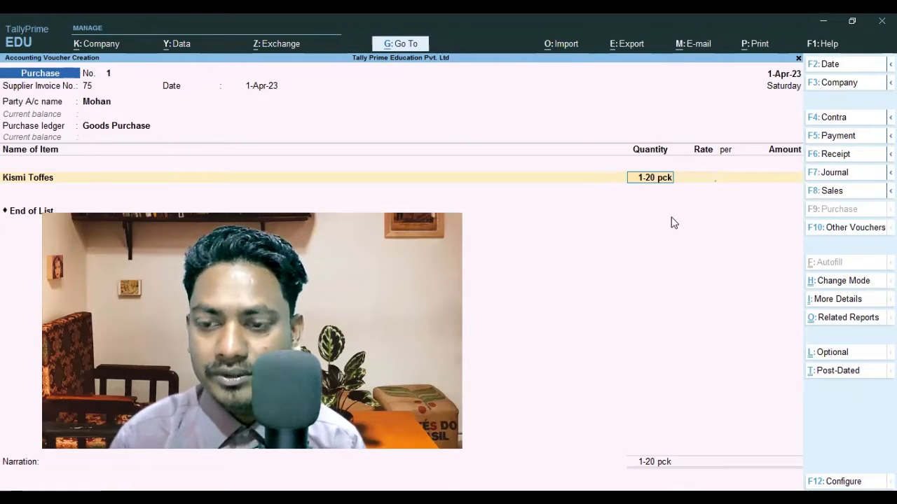
{"action": "type", "text": "12"}
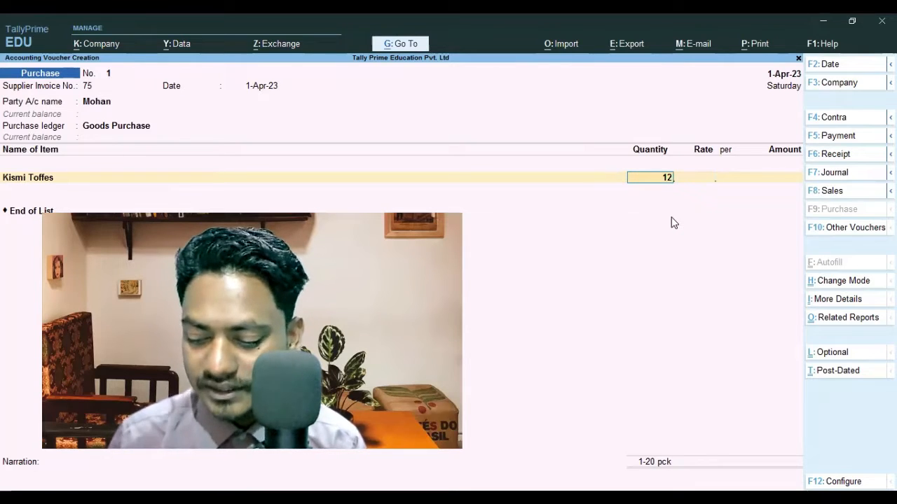
{"action": "type", "text": "0"}
{"action": "key", "text": "Return"}
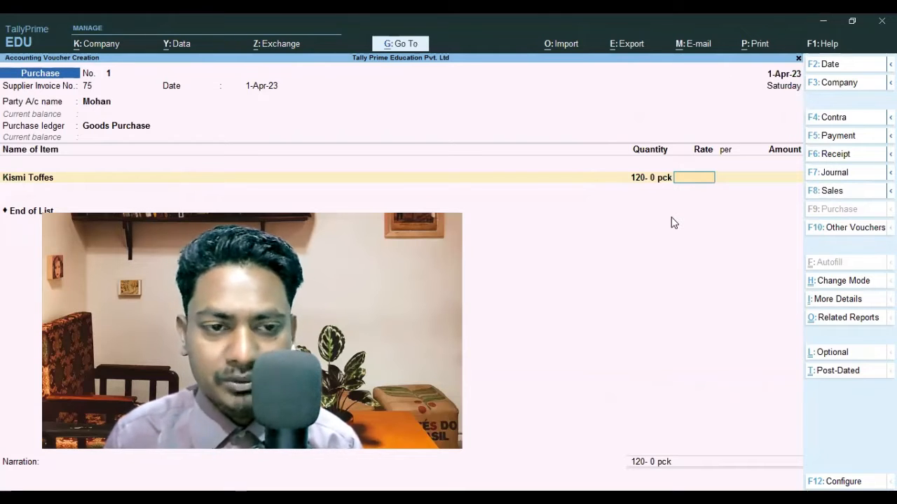
Set the Kismi Toffes quantity back to 120 nos
{"action": "key", "text": "BackSpace"}
{"action": "key", "text": "BackSpace"}
{"action": "key", "text": "Return"}
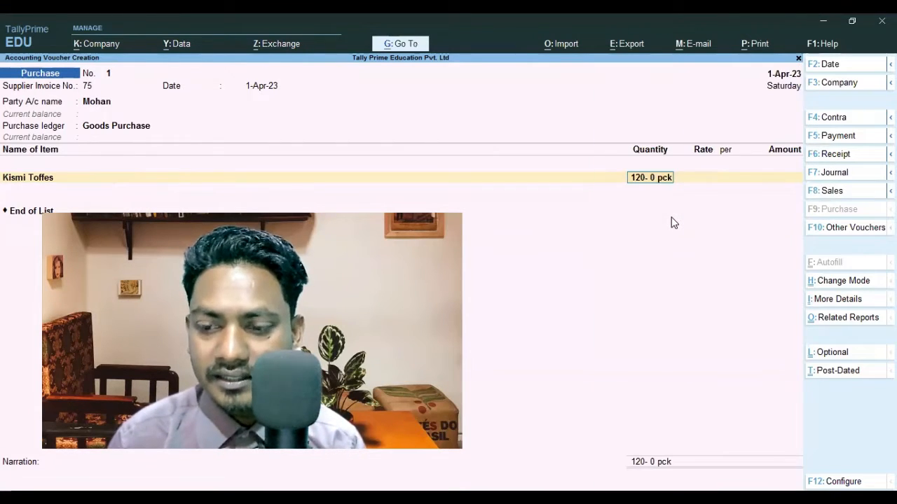
{"action": "type", "text": "120no"}
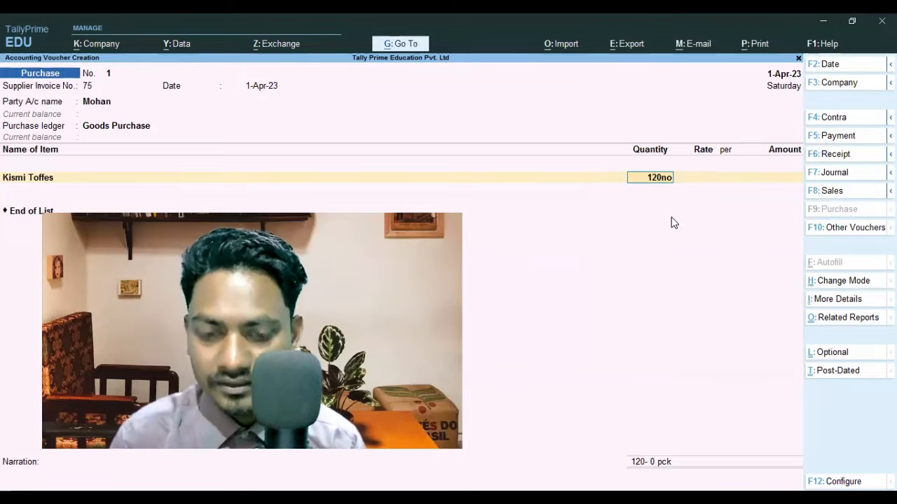
{"action": "type", "text": "s"}
{"action": "key", "text": "Return"}
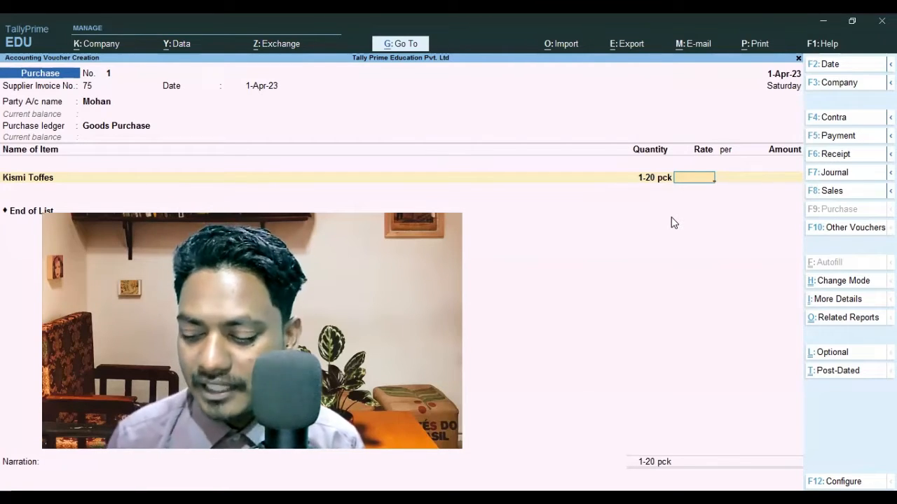
Set the Kismi Toffes rate to 2 per nos
{"action": "type", "text": "2"}
{"action": "key", "text": "Return"}
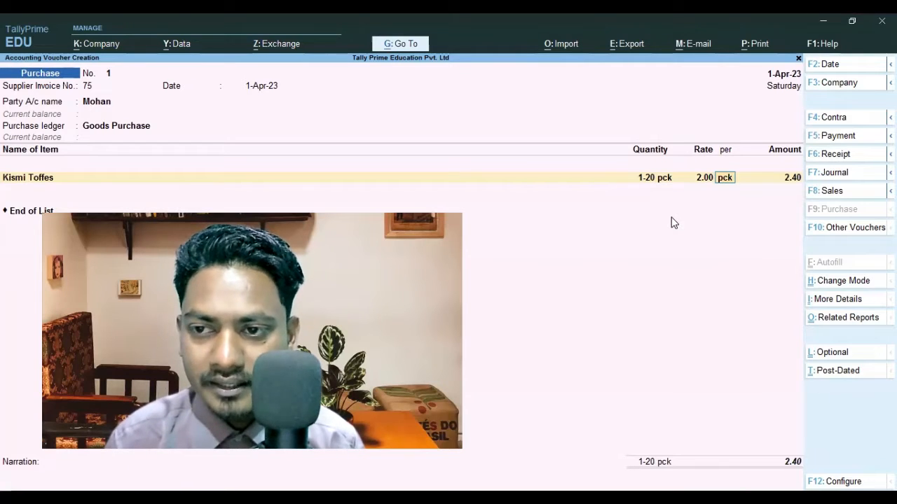
{"action": "type", "text": "nos"}
{"action": "key", "text": "Return"}
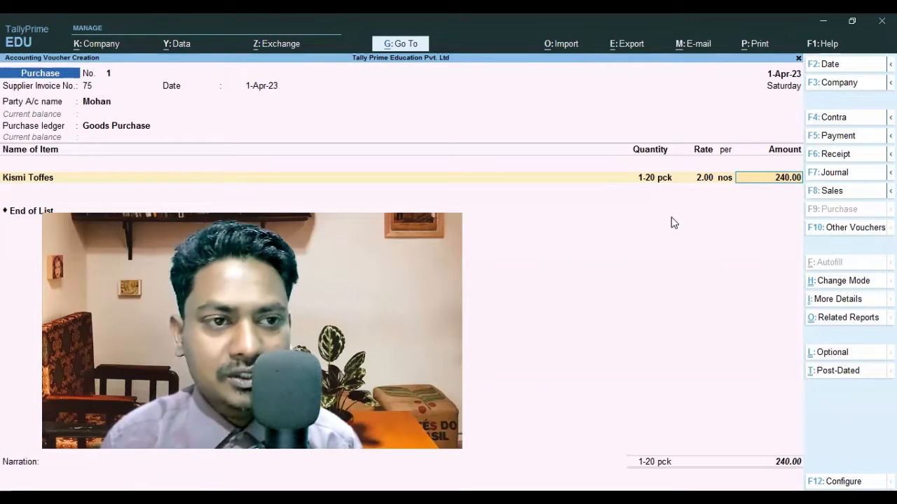
Accept the item amount, finish the remaining voucher fields without additions and save the purchase voucher
{"action": "key", "text": "Return"}
{"action": "key", "text": "Return"}
{"action": "key", "text": "Return"}
{"action": "key", "text": "Return"}
{"action": "key", "text": "Return"}
{"action": "key", "text": "Return"}
{"action": "key", "text": "Return"}
{"action": "key", "text": "Return"}
{"action": "key", "text": "Return"}
{"action": "key", "text": "Return"}
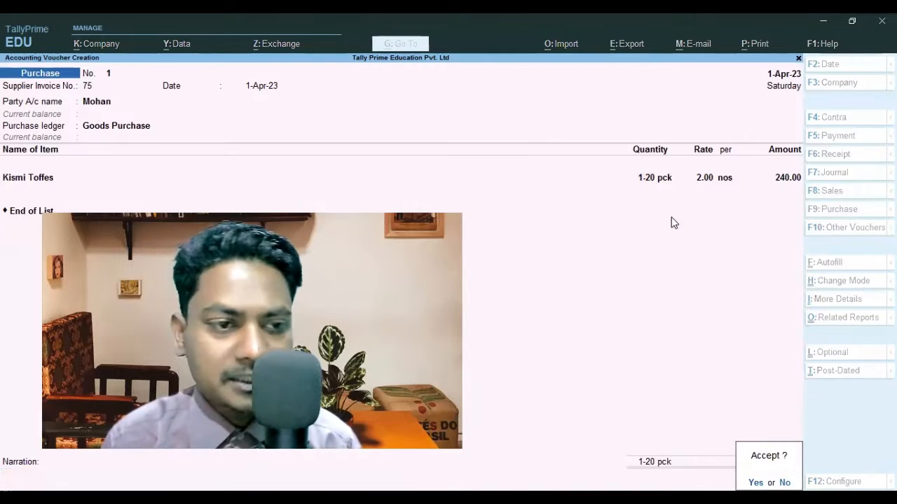
{"action": "key", "text": "Return"}
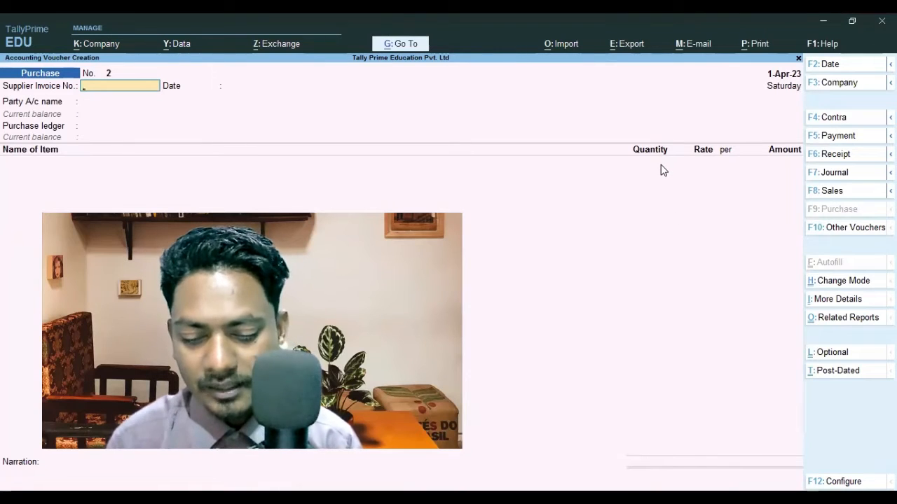
Start a sales voucher and choose the fourth ledger account in the list as the party
{"action": "key", "text": "F8"}
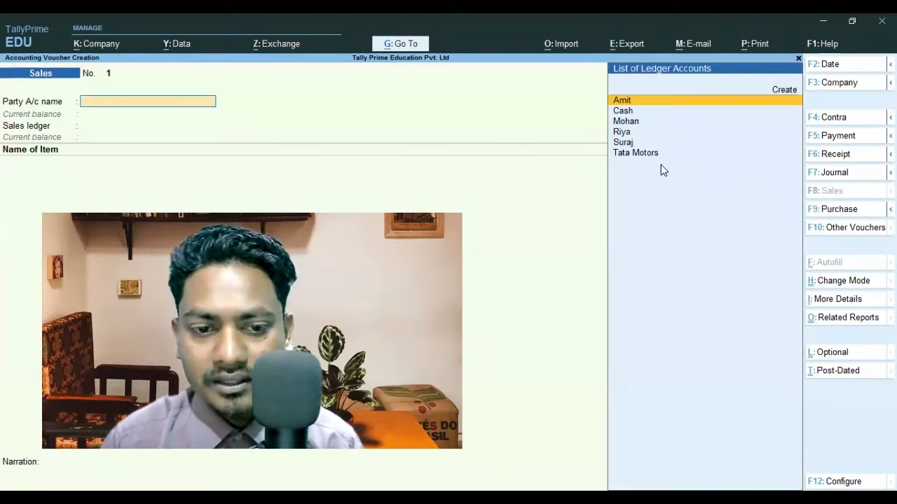
{"action": "key", "text": "Down"}
{"action": "key", "text": "Down"}
{"action": "key", "text": "Down"}
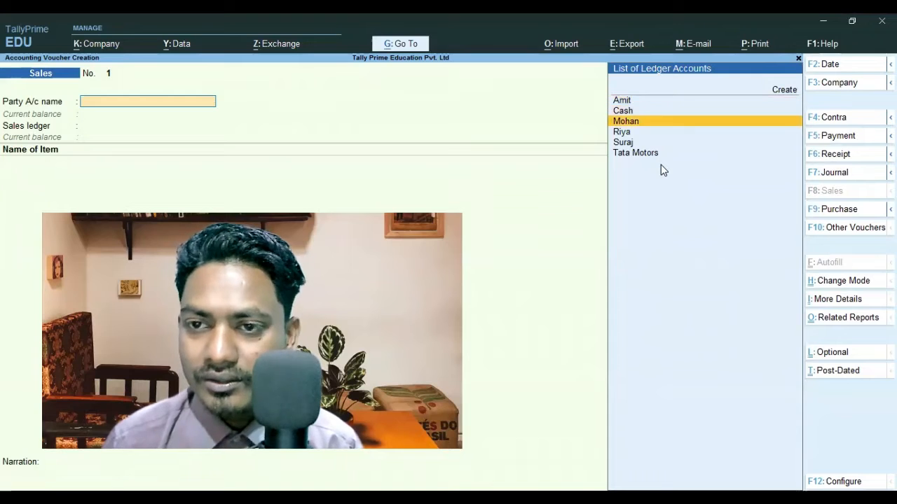
{"action": "key", "text": "Return"}
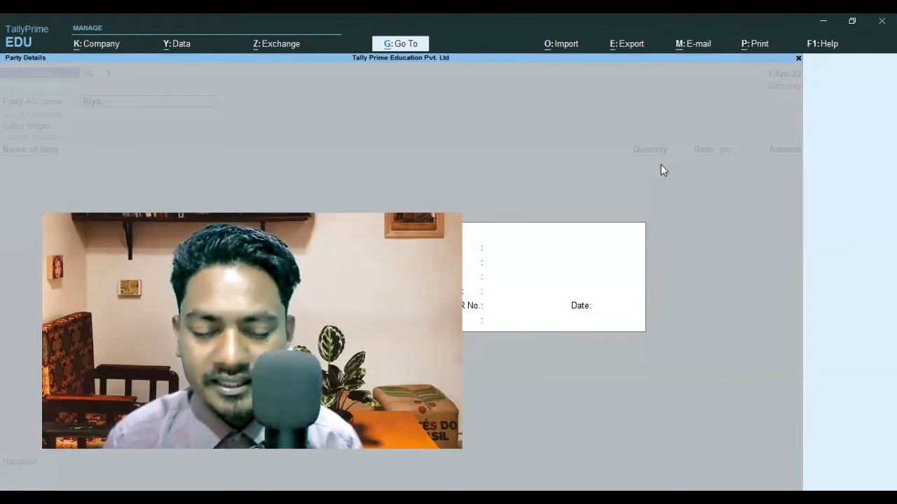
Accept the dispatch and party details without additions and choose Goods Sales as the sales ledger
{"action": "key", "text": "Return"}
{"action": "key", "text": "Return"}
{"action": "key", "text": "Return"}
{"action": "key", "text": "Return"}
{"action": "key", "text": "Return"}
{"action": "key", "text": "Return"}
{"action": "key", "text": "Return"}
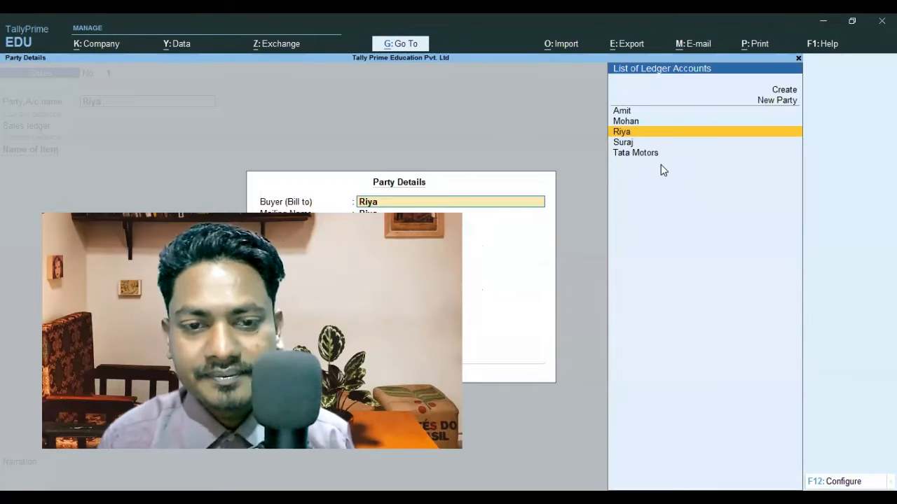
{"action": "key", "text": "Return"}
{"action": "key", "text": "Return"}
{"action": "key", "text": "Return"}
{"action": "key", "text": "Return"}
{"action": "key", "text": "Return"}
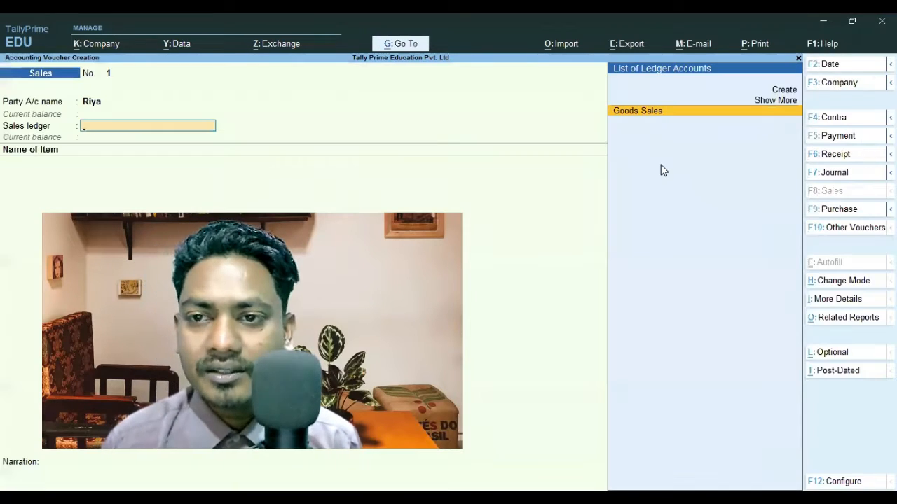
{"action": "key", "text": "Return"}
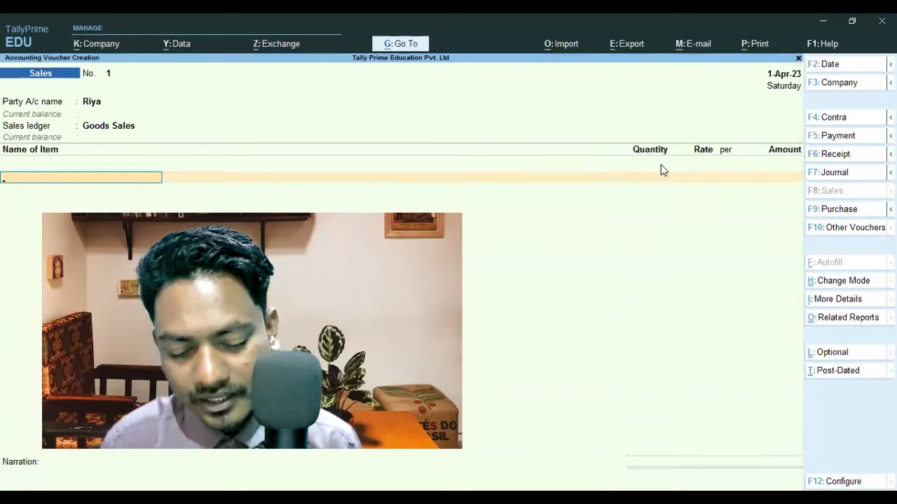
Add Kismi Toffes to the sales voucher with a quantity of 21 nos
{"action": "type", "text": "K"}
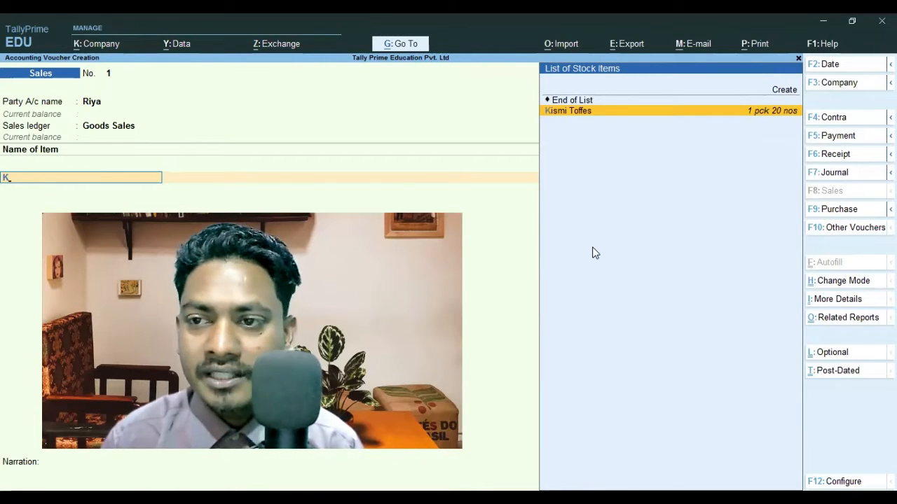
{"action": "key", "text": "Return"}
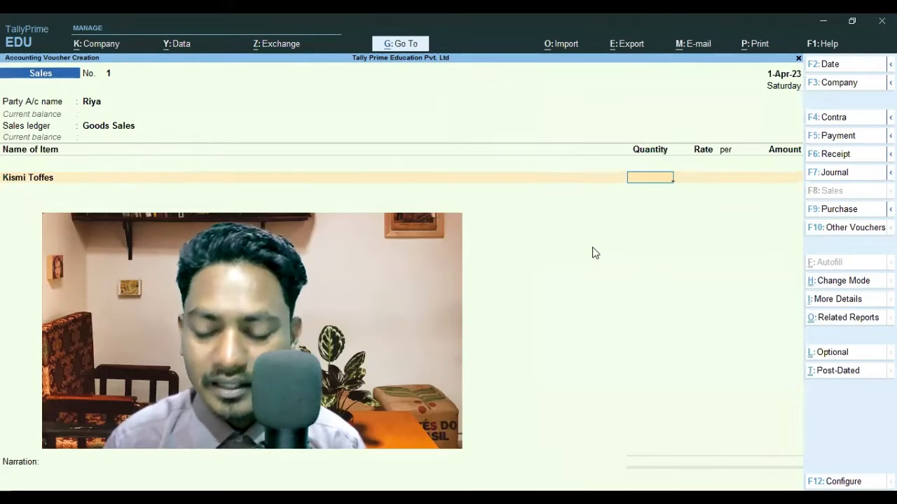
{"action": "type", "text": "21"}
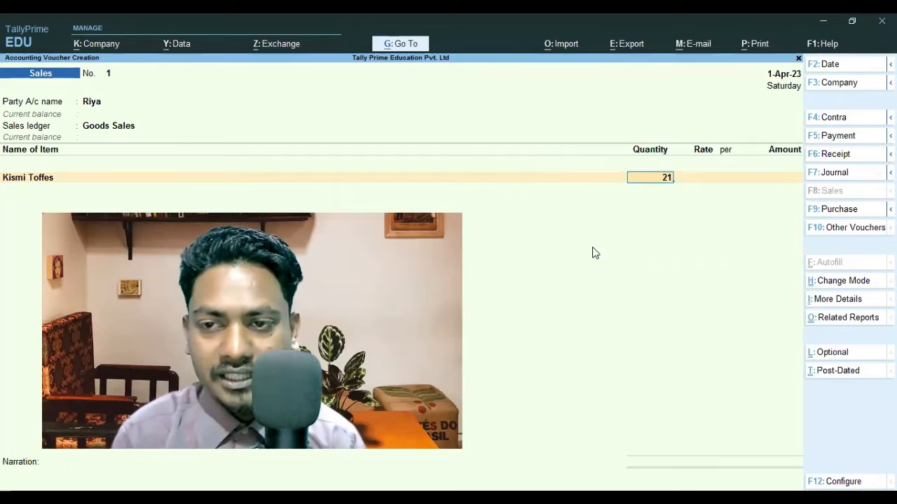
{"action": "type", "text": "nos"}
{"action": "key", "text": "Return"}
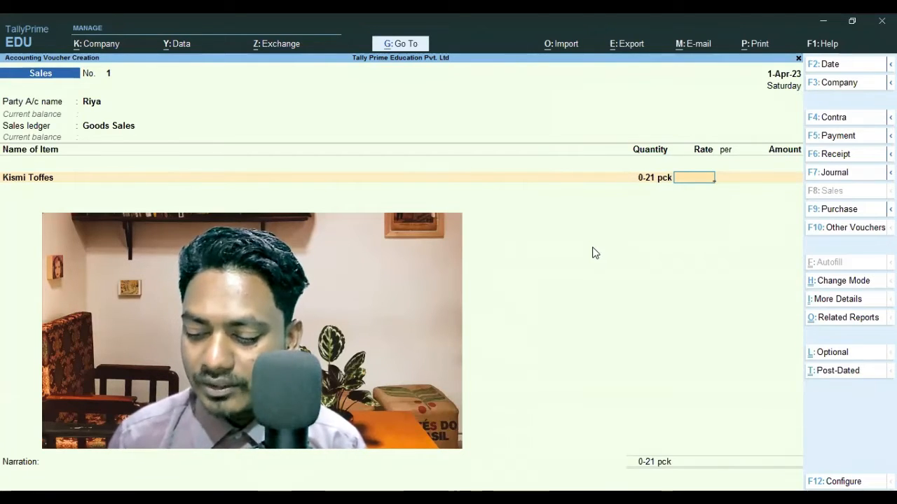
Set the Kismi Toffes selling rate to 3 per nos
{"action": "type", "text": "3"}
{"action": "key", "text": "Return"}
{"action": "type", "text": "nos"}
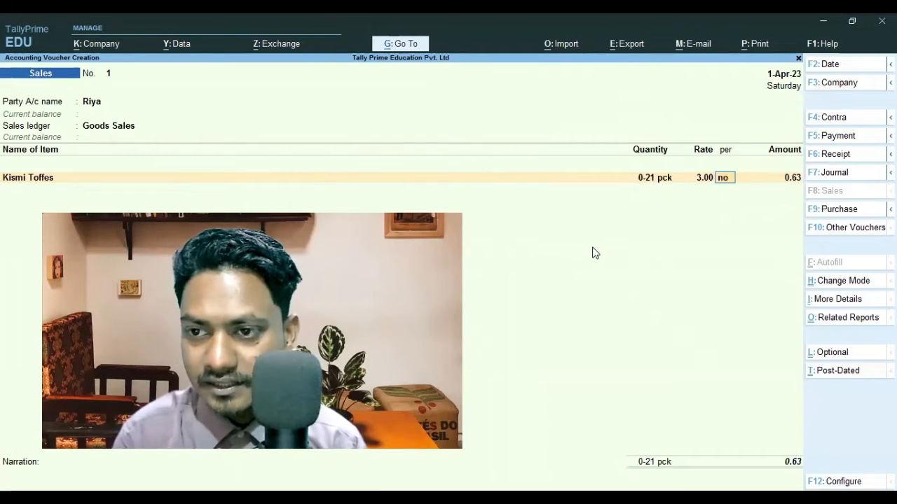
{"action": "key", "text": "Return"}
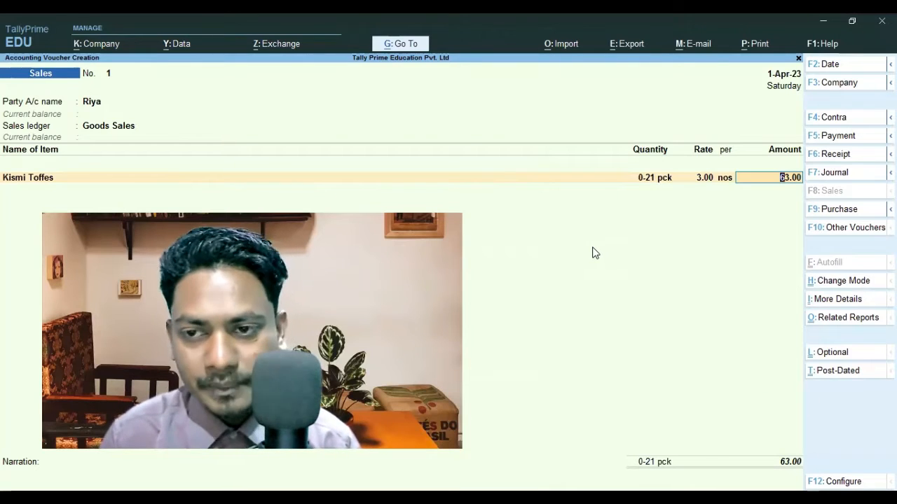
Accept the item amount, end the item list and save the sales voucher without a narration
{"action": "key", "text": "Return"}
{"action": "key", "text": "Return"}
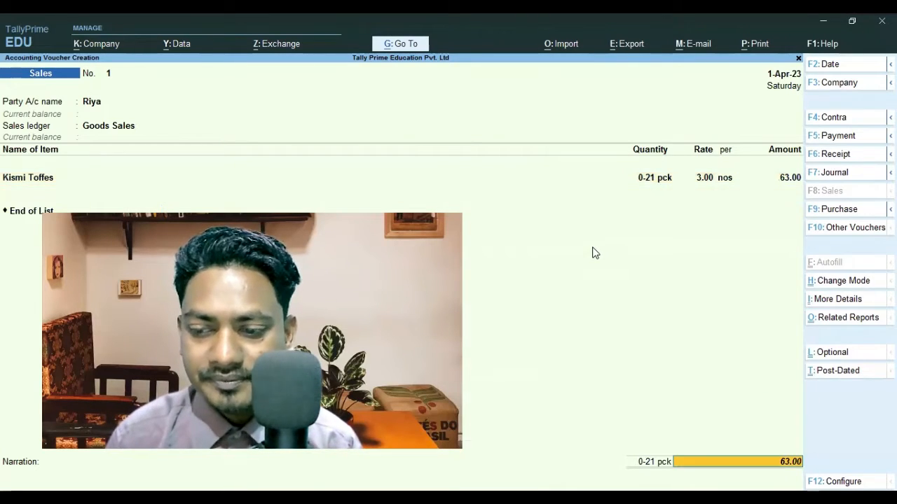
{"action": "key", "text": "Return"}
{"action": "key", "text": "ctrl+a"}
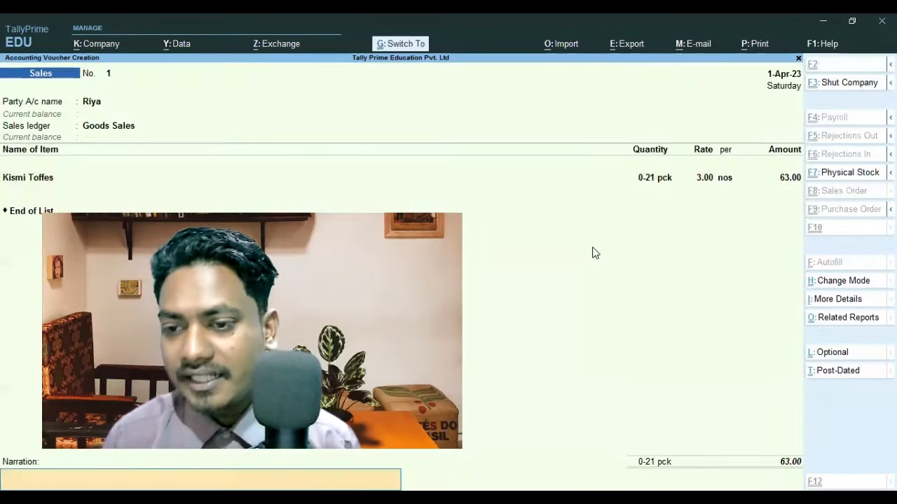
{"action": "key", "text": "Return"}
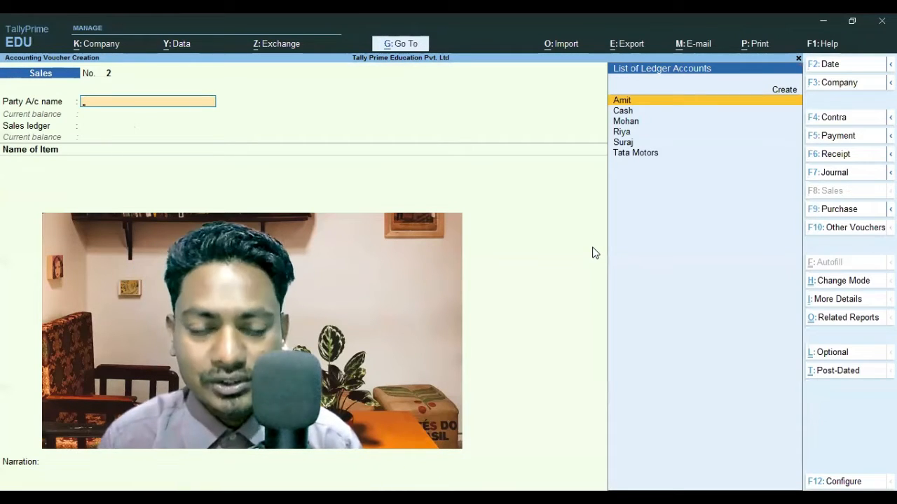
Check the remaining Kismi Toffes stock through a second sales voucher for the same party under Goods Sales, and leave the voucher unsaved
{"action": "key", "text": "Down"}
{"action": "key", "text": "Down"}
{"action": "key", "text": "Down"}
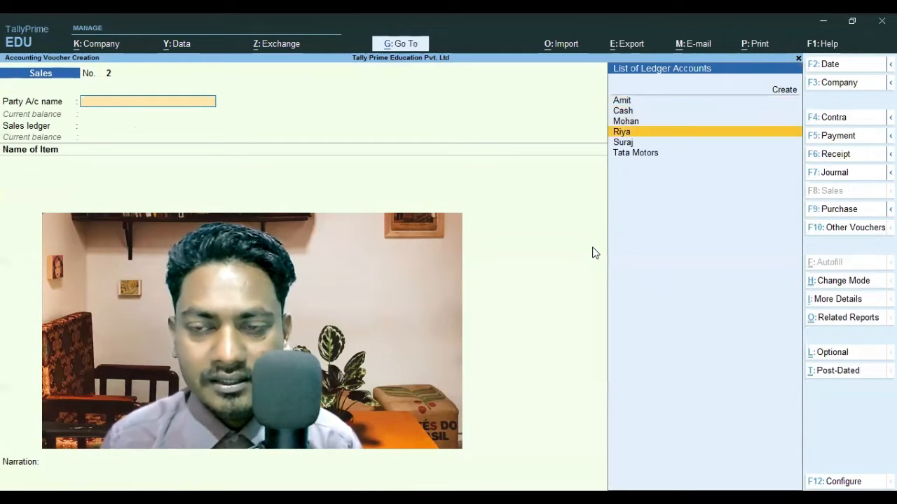
{"action": "key", "text": "Return"}
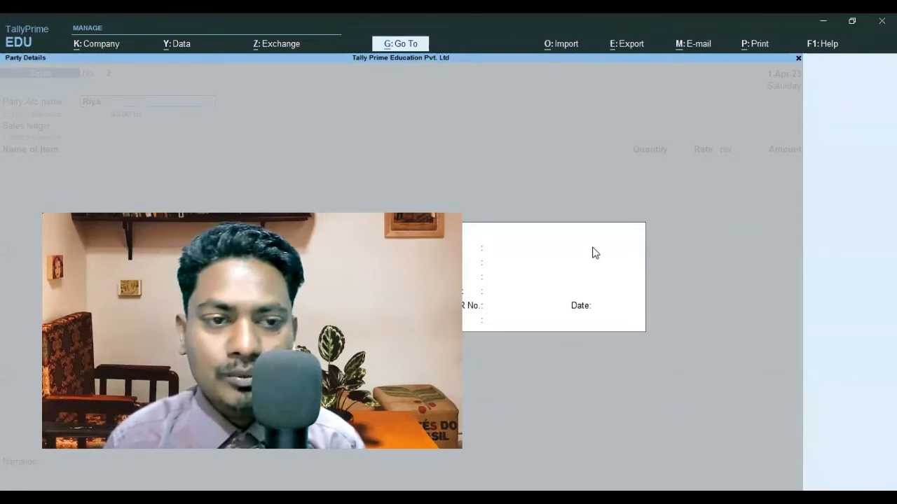
{"action": "key", "text": "Return"}
{"action": "key", "text": "Return"}
{"action": "key", "text": "Return"}
{"action": "key", "text": "ctrl+a"}
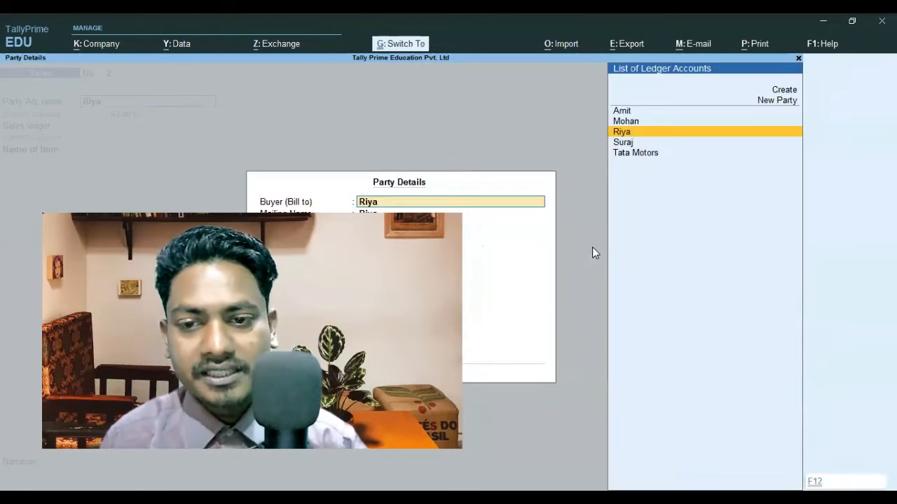
{"action": "key", "text": "ctrl+a"}
{"action": "key", "text": "Return"}
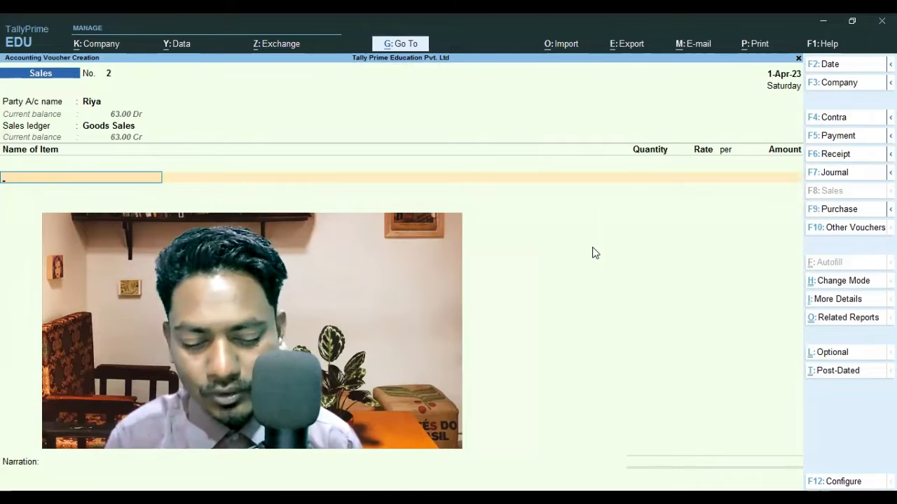
{"action": "type", "text": "K"}
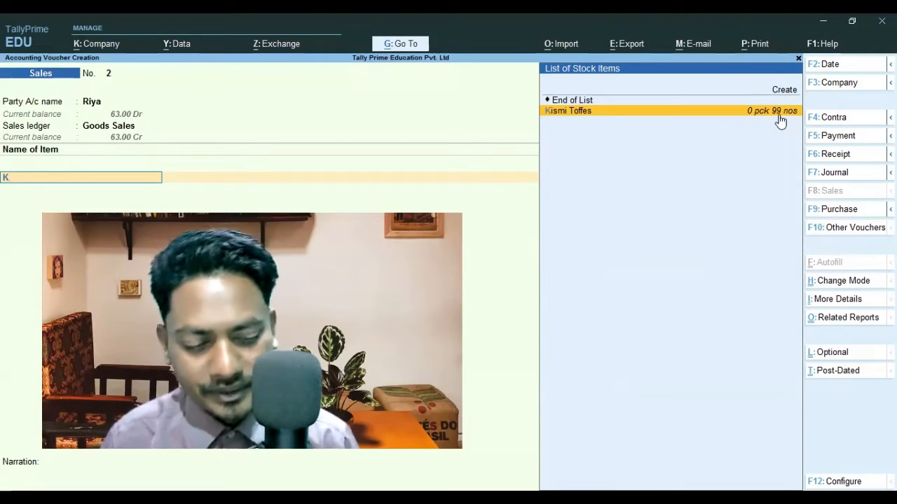
{"action": "key", "text": "BackSpace"}
{"action": "key", "text": "Escape"}
Select the sales and purchase vouchers in the Day Book, delete them and return to the Gateway of Tally
{"action": "key", "text": "Down"}
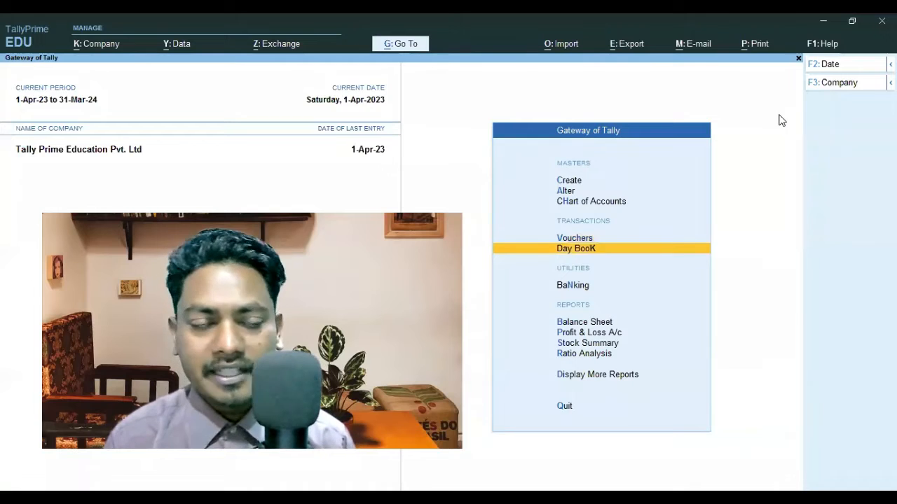
{"action": "key", "text": "Return"}
{"action": "key", "text": "Down"}
{"action": "key", "text": "Down"}
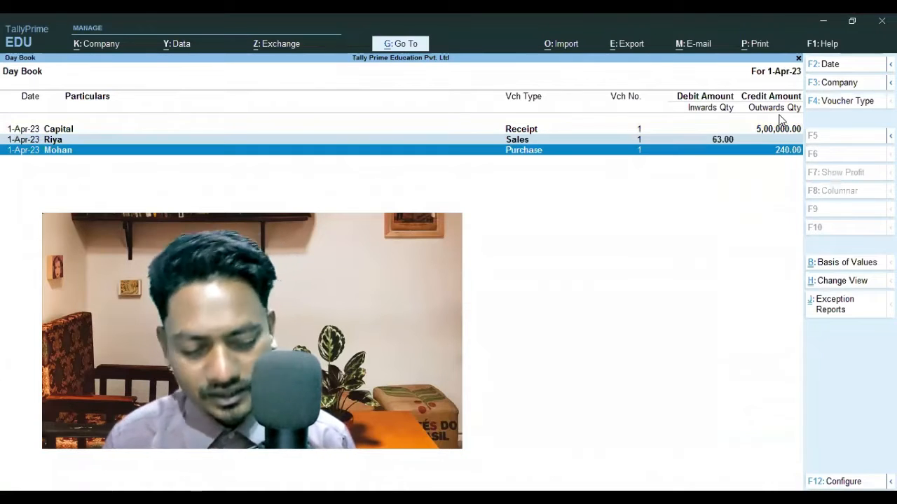
{"action": "key", "text": "alt+g"}
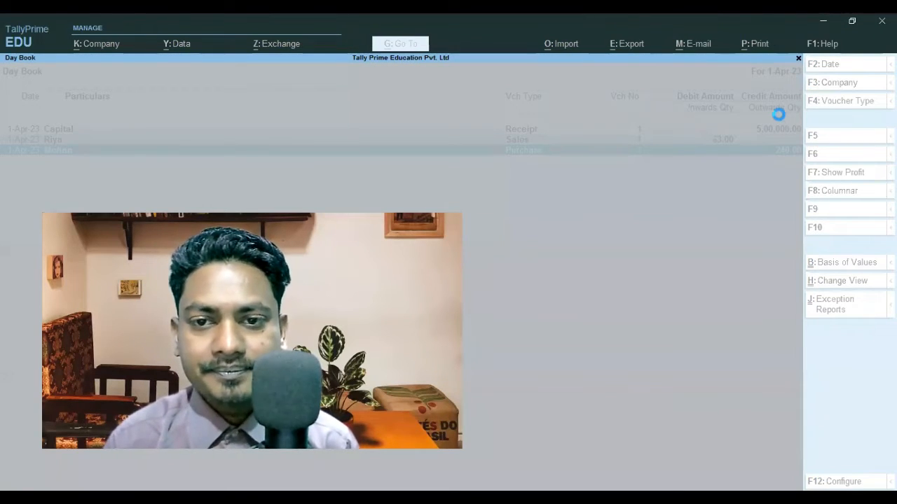
{"action": "key", "text": "Escape"}
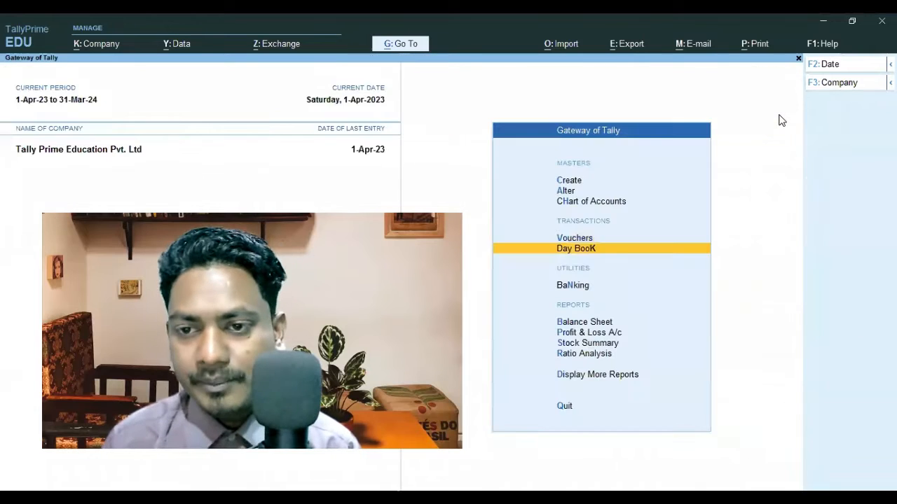
Open the Kismi Toffes stock item for alteration
{"action": "key", "text": "Up"}
{"action": "key", "text": "Up"}
{"action": "key", "text": "Up"}
{"action": "key", "text": "Return"}
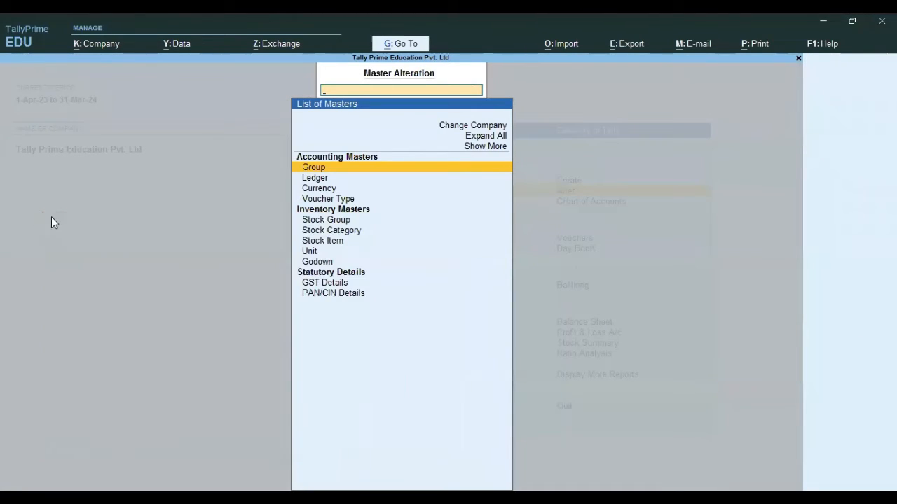
{"action": "left_click", "coordinate": [333, 241]}
{"action": "left_click", "coordinate": [327, 160]}
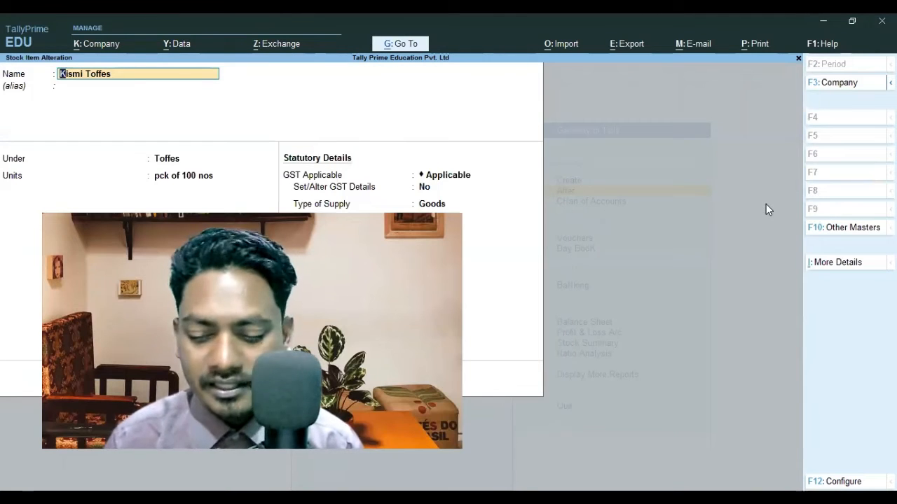
Change the Kismi Toffes unit from the compound unit to pck
{"action": "key", "text": "Return"}
{"action": "key", "text": "Return"}
{"action": "key", "text": "Return"}
{"action": "key", "text": "Up"}
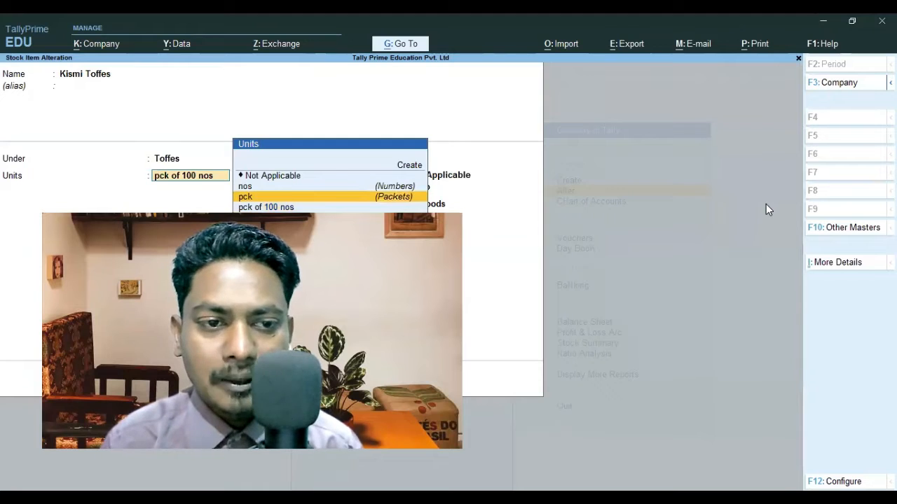
{"action": "key", "text": "Return"}
{"action": "key", "text": "BackSpace"}
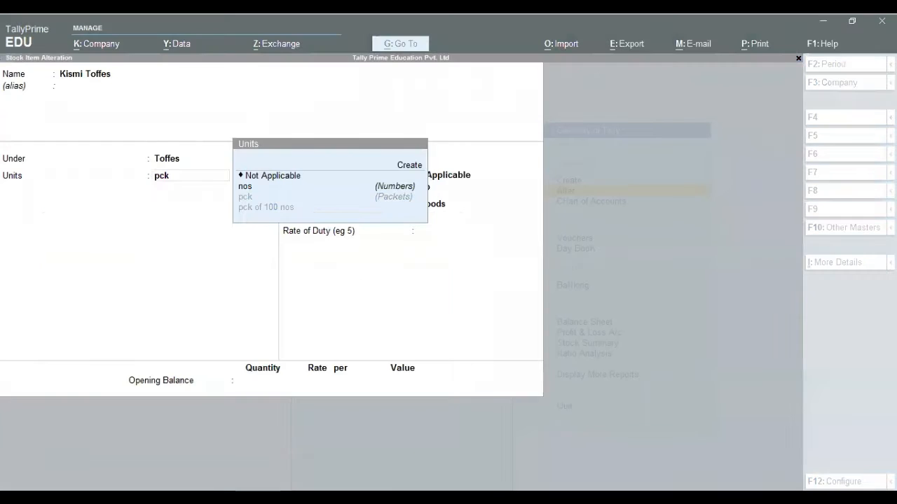
Enable Use Alternative Units in the stock item configuration and accept the configuration
{"action": "key", "text": "F12"}
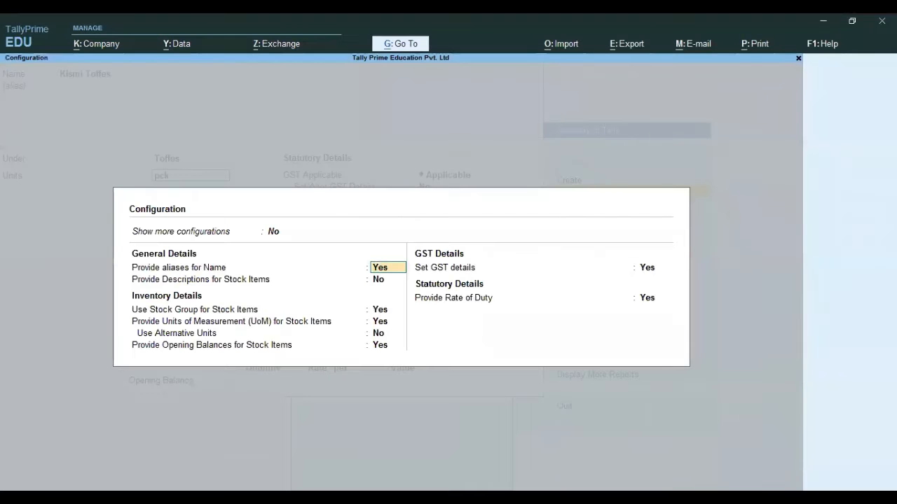
{"action": "left_click", "coordinate": [207, 336]}
{"action": "type", "text": "y"}
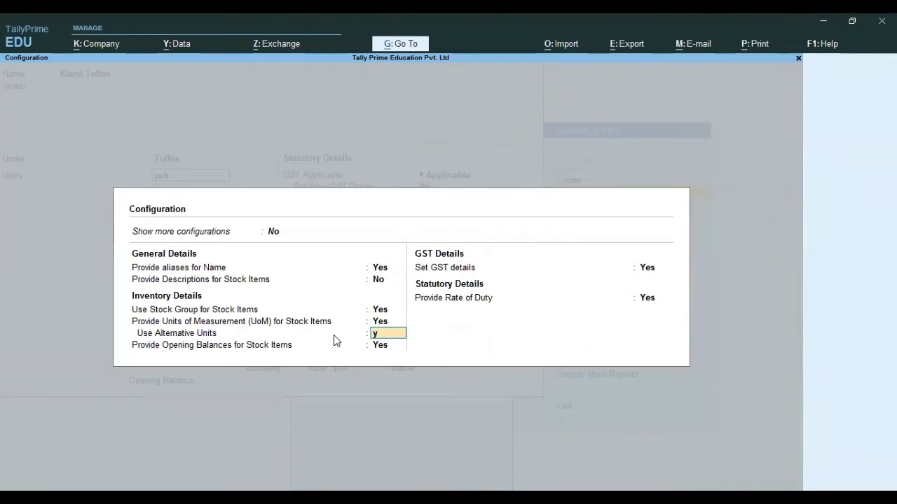
{"action": "key", "text": "Return"}
{"action": "key", "text": "Return"}
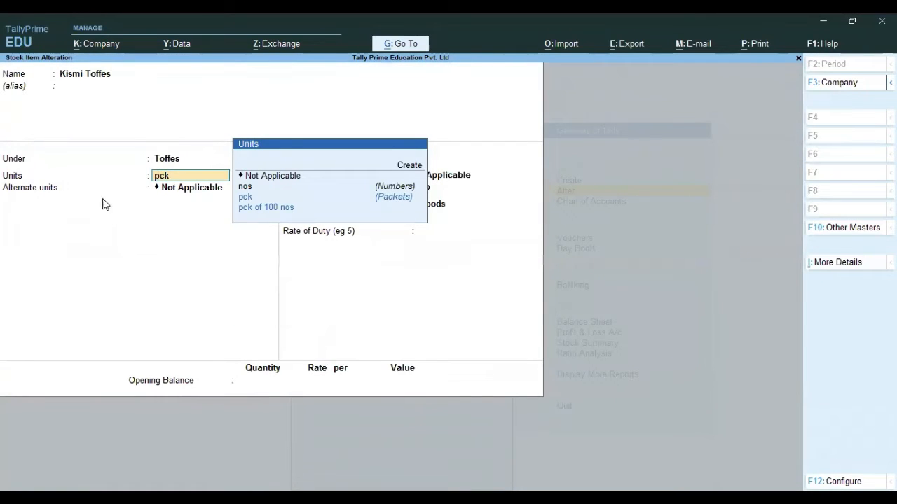
Set pck as the main unit and nos as the alternate unit of Kismi Toffes
{"action": "key", "text": "Return"}
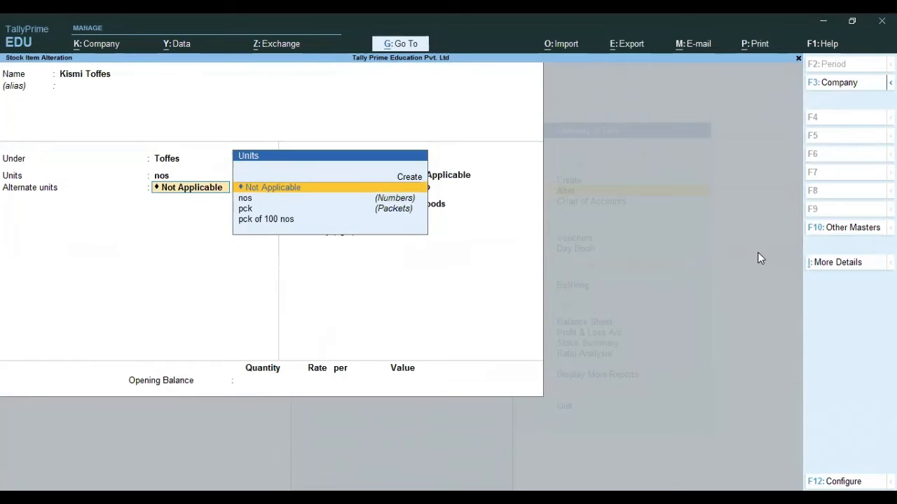
{"action": "key", "text": "BackSpace"}
{"action": "key", "text": "Down"}
{"action": "key", "text": "Return"}
{"action": "key", "text": "Down"}
{"action": "key", "text": "Return"}
{"action": "key", "text": "Return"}
{"action": "key", "text": "Return"}
{"action": "key", "text": "Return"}
{"action": "key", "text": "Return"}
{"action": "key", "text": "Return"}
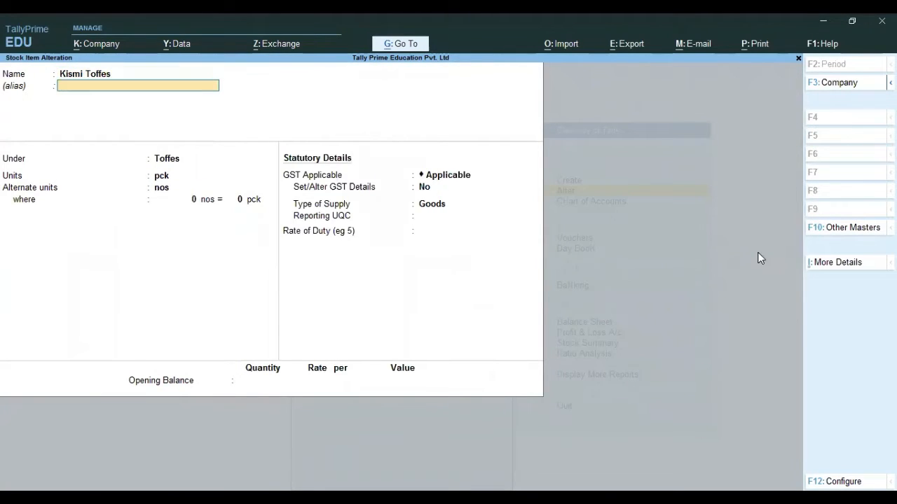
Define the alternate unit conversion of Kismi Toffes as 100 nos = 1 pck
{"action": "type", "text": "100"}
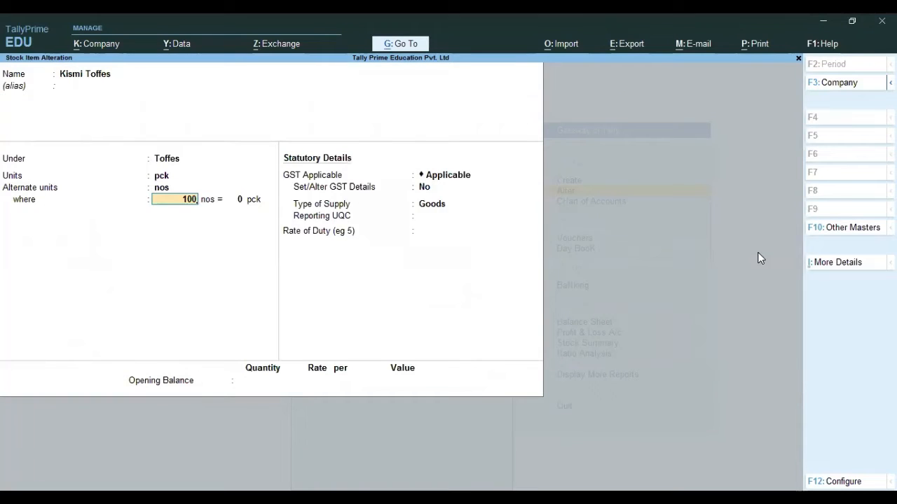
{"action": "key", "text": "Return"}
{"action": "type", "text": "1"}
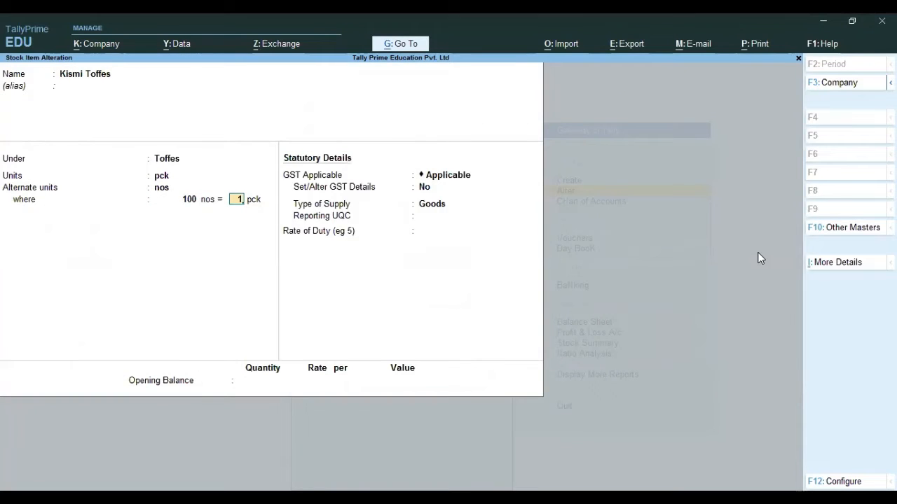
Keep the remaining statutory details of Kismi Toffes, leave its reporting UQC as Not Applicable, and save the stock item
{"action": "key", "text": "Return"}
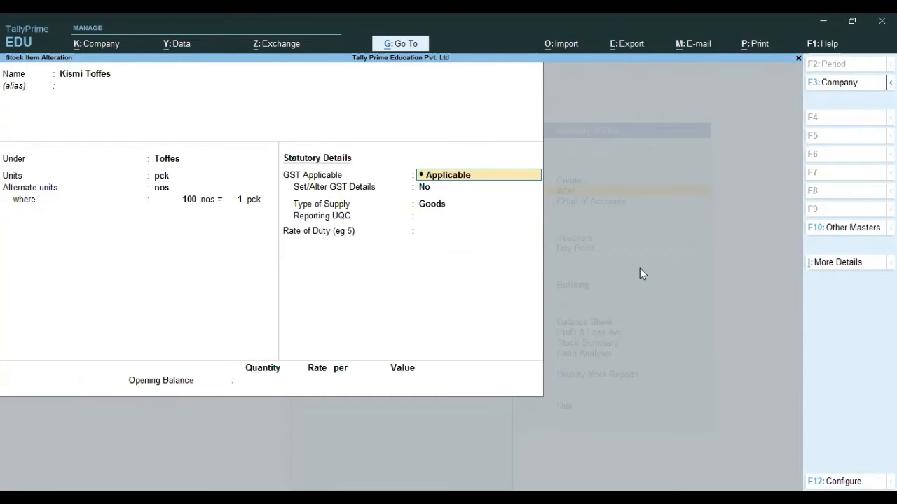
{"action": "key", "text": "Return"}
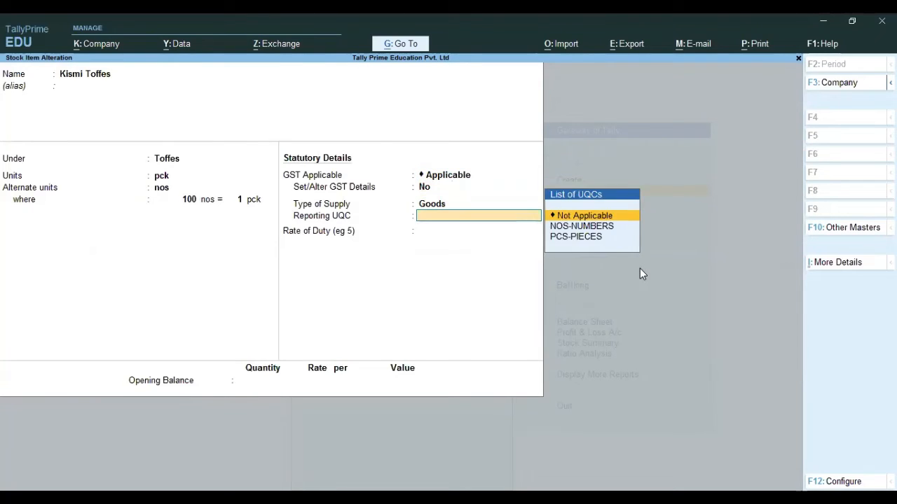
{"action": "key", "text": "Return"}
{"action": "key", "text": "Return"}
{"action": "key", "text": "Return"}
{"action": "key", "text": "Return"}
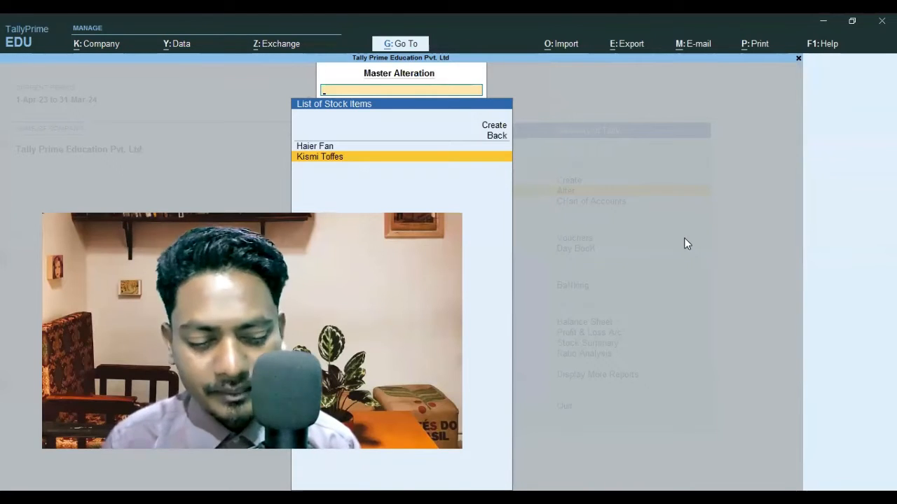
Start a purchase voucher with supplier invoice number 74 dated 1-Apr-23, the supplier's party account and the Goods Purchase ledger
{"action": "key", "text": "Escape"}
{"action": "left_click", "coordinate": [685, 244]}
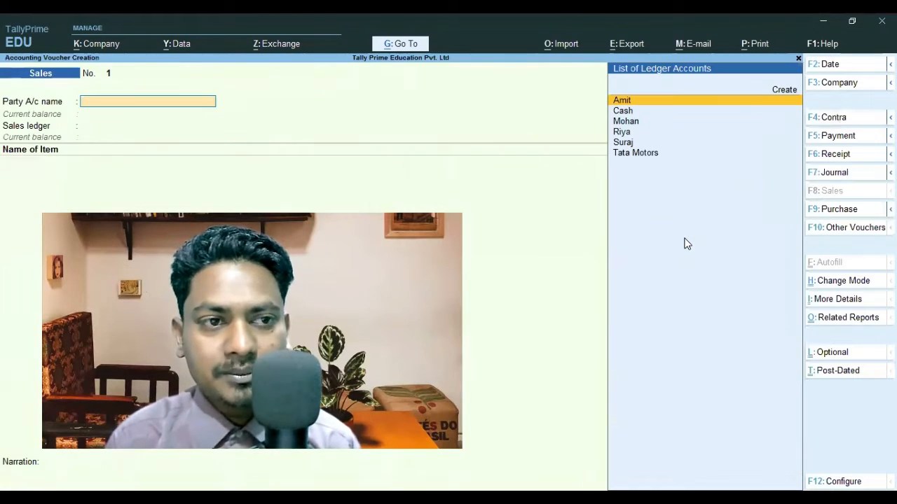
{"action": "key", "text": "F9"}
{"action": "type", "text": "74"}
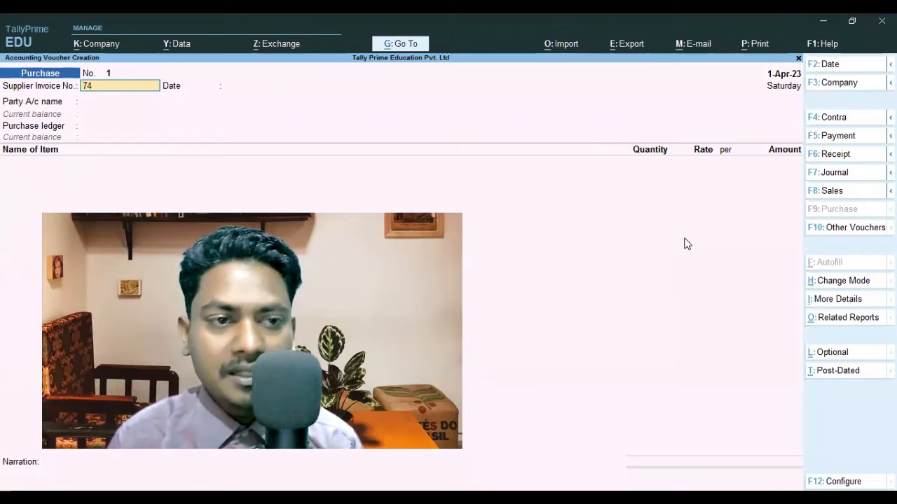
{"action": "key", "text": "Return"}
{"action": "key", "text": "Return"}
{"action": "key", "text": "Return"}
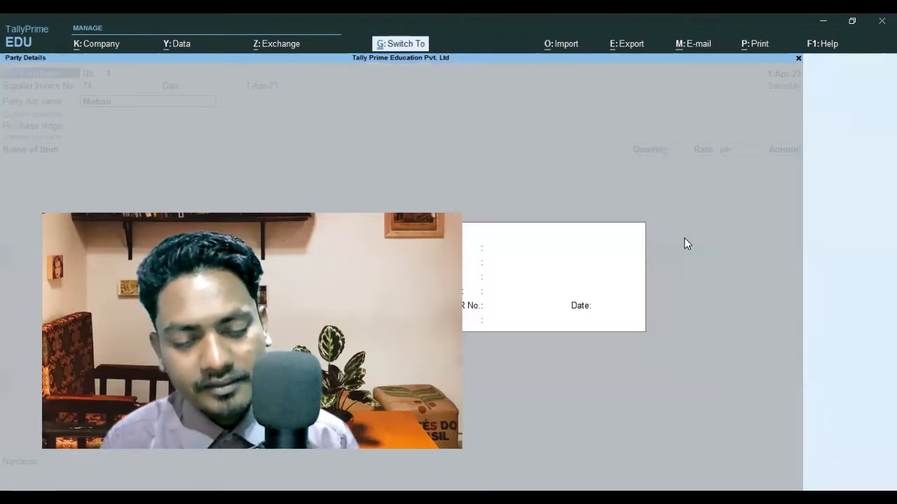
{"action": "key", "text": "ctrl+a"}
{"action": "key", "text": "Return"}
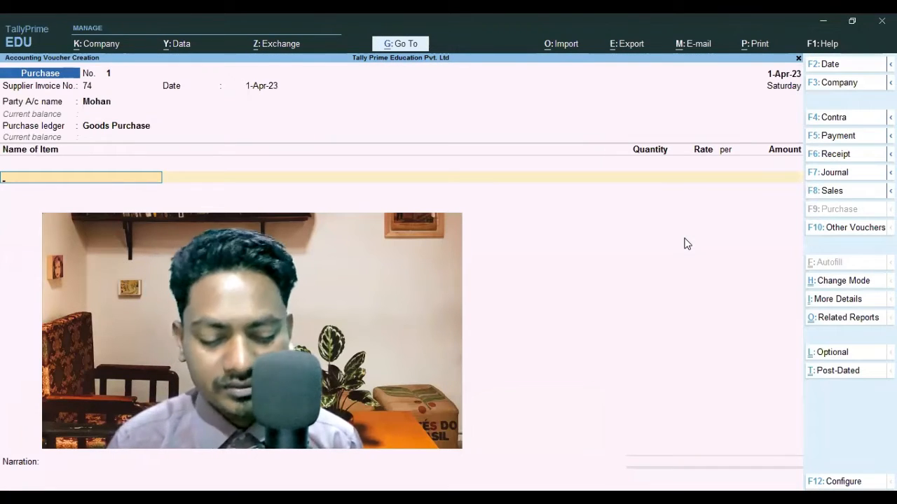
Add Kismi Toffes to the purchase voucher with a quantity of 120 nos
{"action": "key", "text": "Down"}
{"action": "key", "text": "Return"}
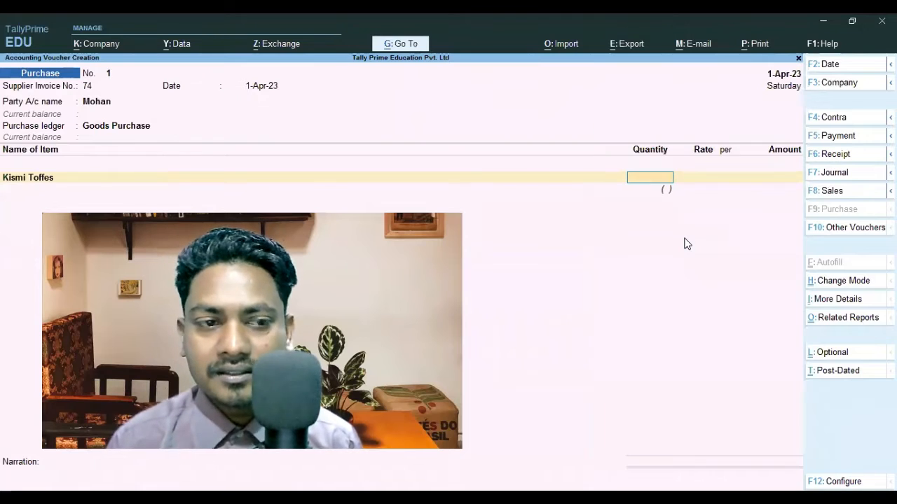
{"action": "type", "text": "12"}
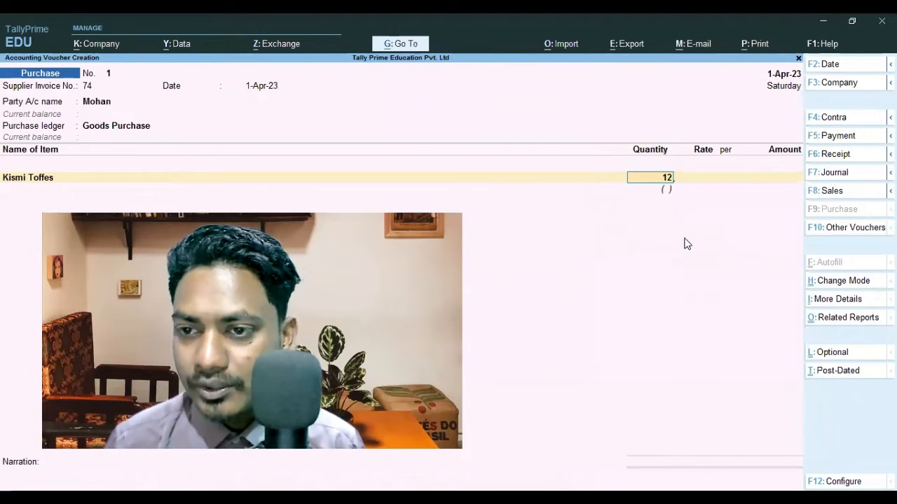
{"action": "type", "text": "0 nos"}
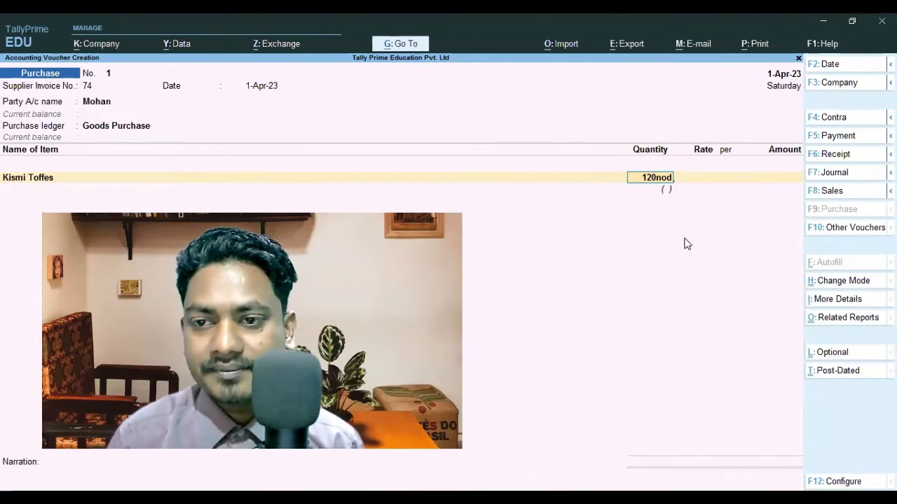
{"action": "key", "text": "Return"}
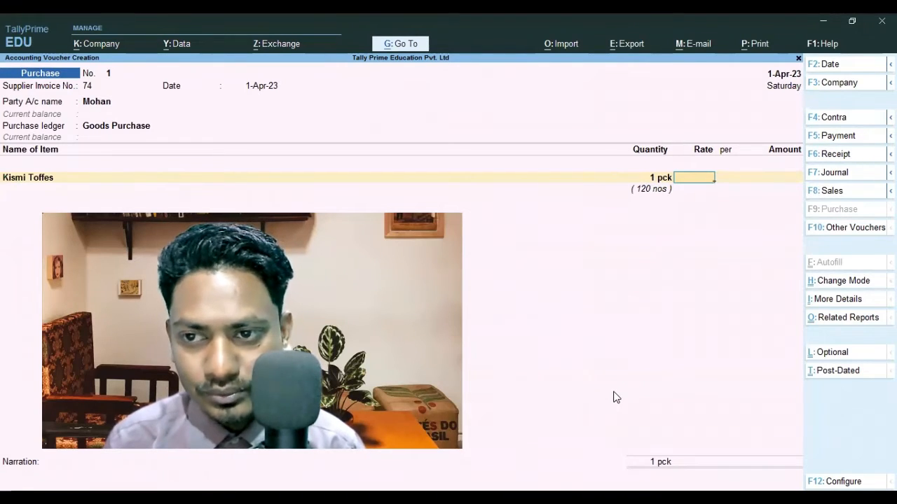
Set the Kismi Toffes purchase rate to 2 per nos and end the item list
{"action": "type", "text": "2"}
{"action": "key", "text": "Return"}
{"action": "type", "text": "n"}
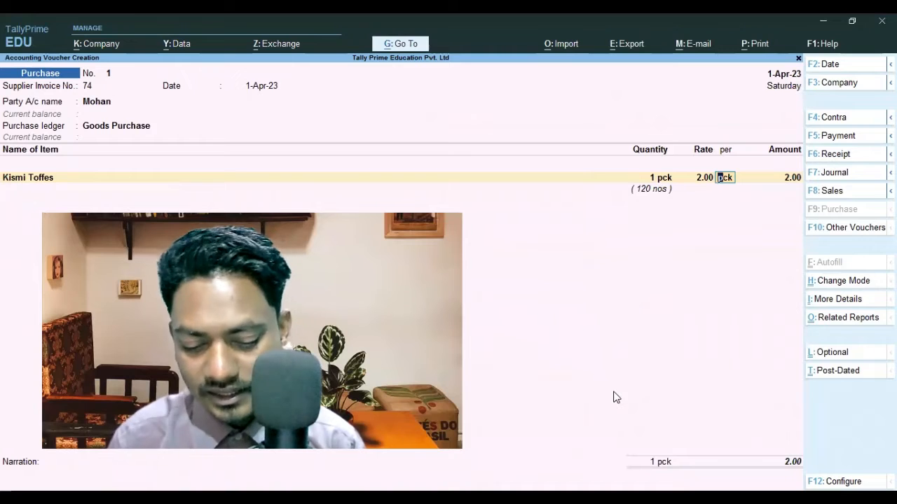
{"action": "key", "text": "Return"}
{"action": "key", "text": "Return"}
{"action": "key", "text": "Return"}
{"action": "key", "text": "Return"}
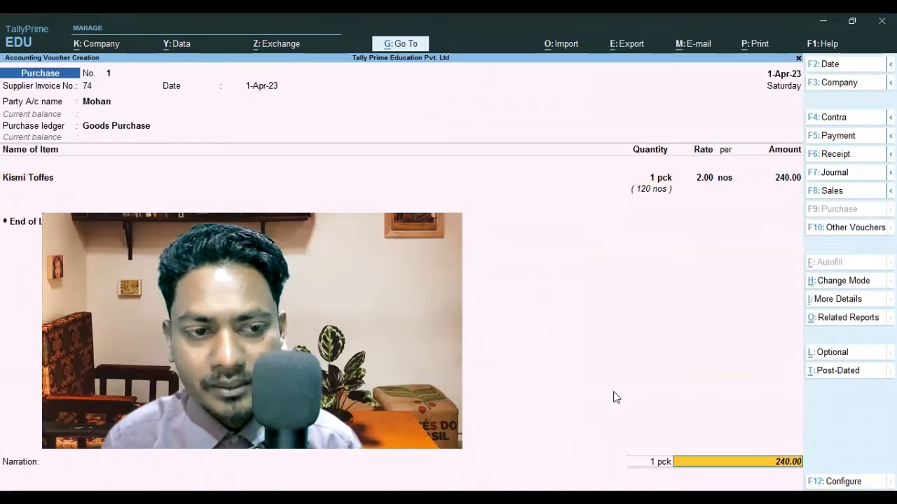
Leave the narration empty and accept the Kismi Toffes purchase voucher
{"action": "key", "text": "Return"}
{"action": "key", "text": "Return"}
{"action": "key", "text": "Return"}
{"action": "key", "text": "Return"}
{"action": "key", "text": "Return"}
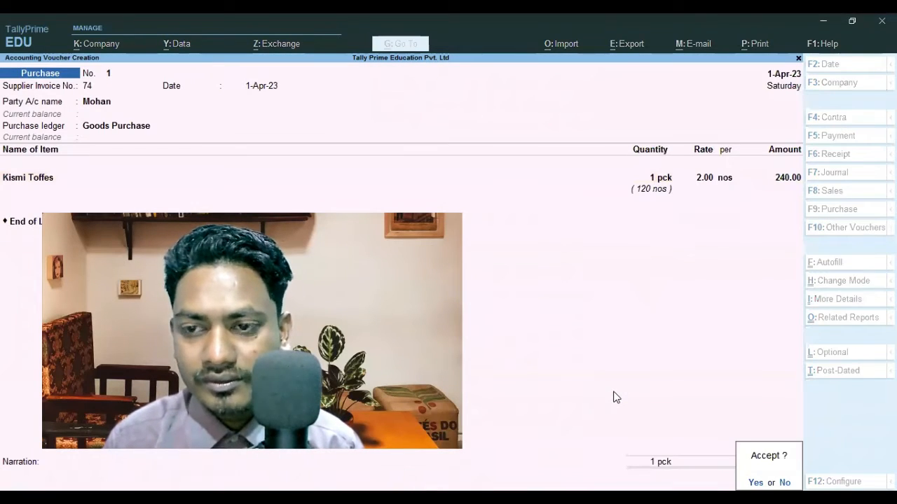
{"action": "key", "text": "Return"}
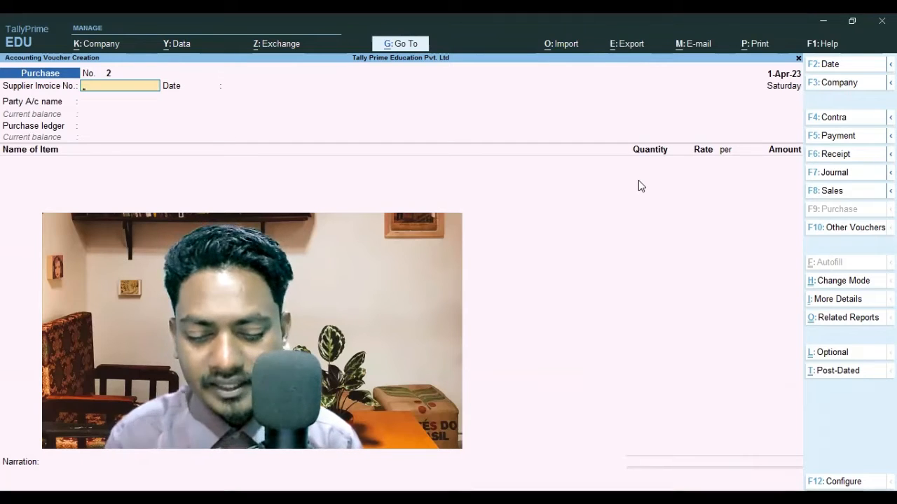
Start a sales voucher with the customer's party account and the Goods Sales ledger
{"action": "key", "text": "F8"}
{"action": "key", "text": "Down"}
{"action": "key", "text": "Down"}
{"action": "key", "text": "Down"}
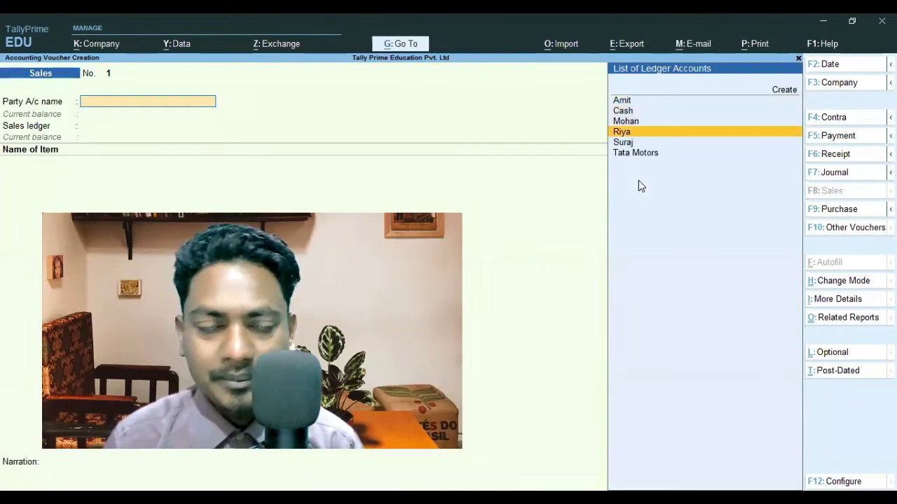
{"action": "key", "text": "Return"}
{"action": "key", "text": "ctrl+a"}
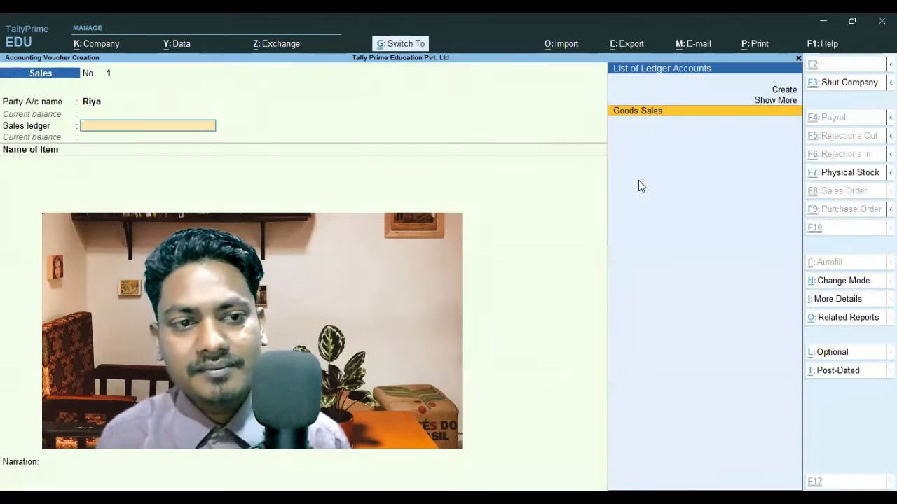
{"action": "key", "text": "Return"}
Add Kismi Toffes to the sales voucher and try to enter a quantity of 21 nos
{"action": "type", "text": "K"}
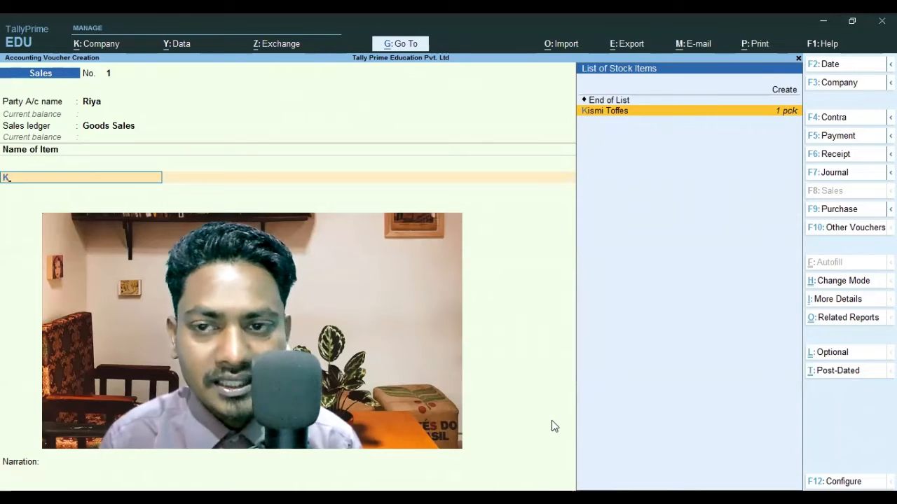
{"action": "key", "text": "Return"}
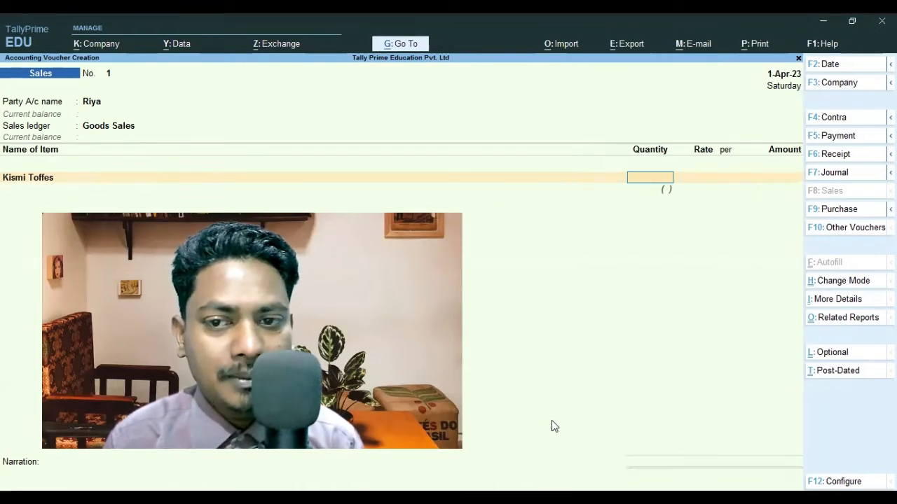
{"action": "type", "text": "21no"}
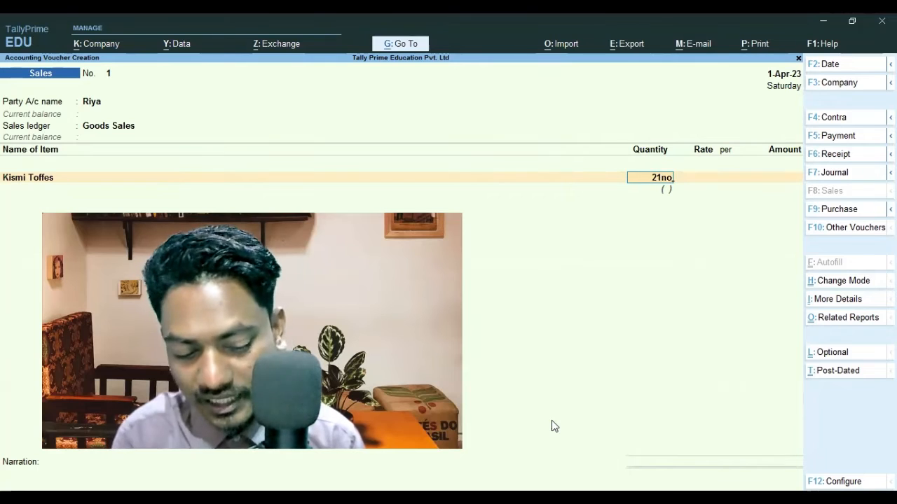
{"action": "type", "text": "s"}
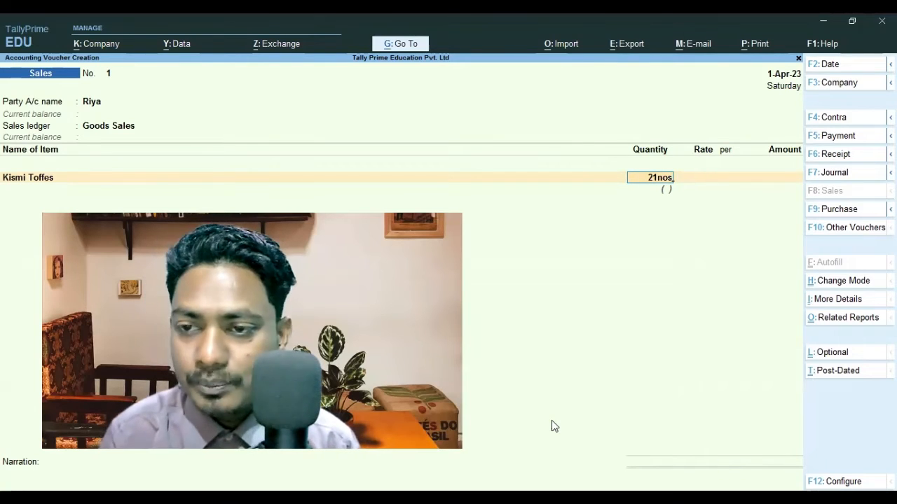
{"action": "key", "text": "Return"}
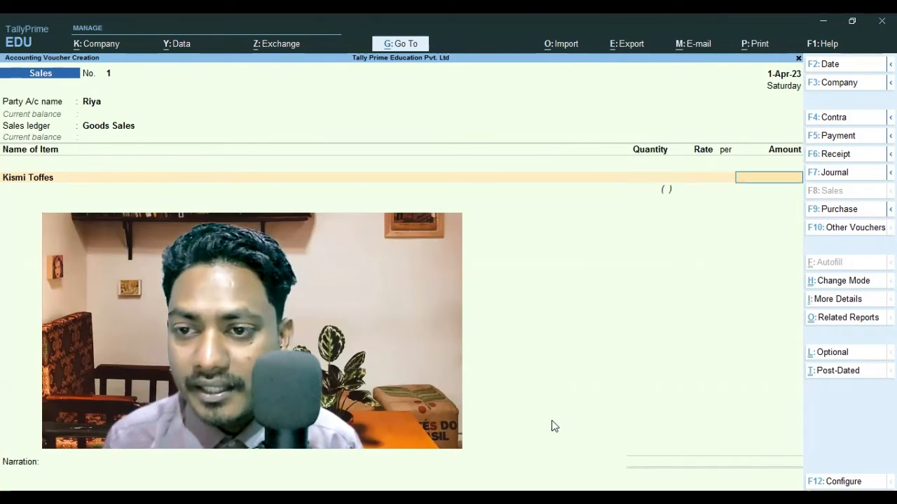
Try a sales quantity of 100 nos for Kismi Toffes and replace it with 21 nos
{"action": "left_click", "coordinate": [659, 178]}
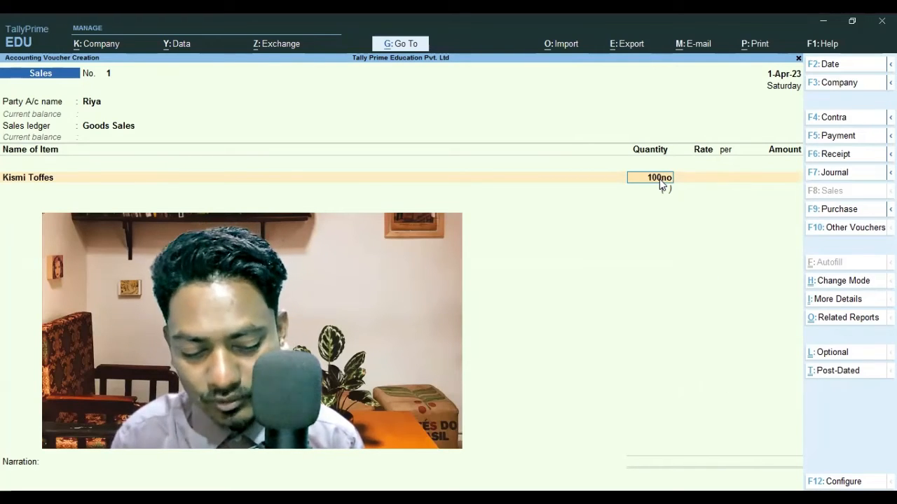
{"action": "key", "text": "Return"}
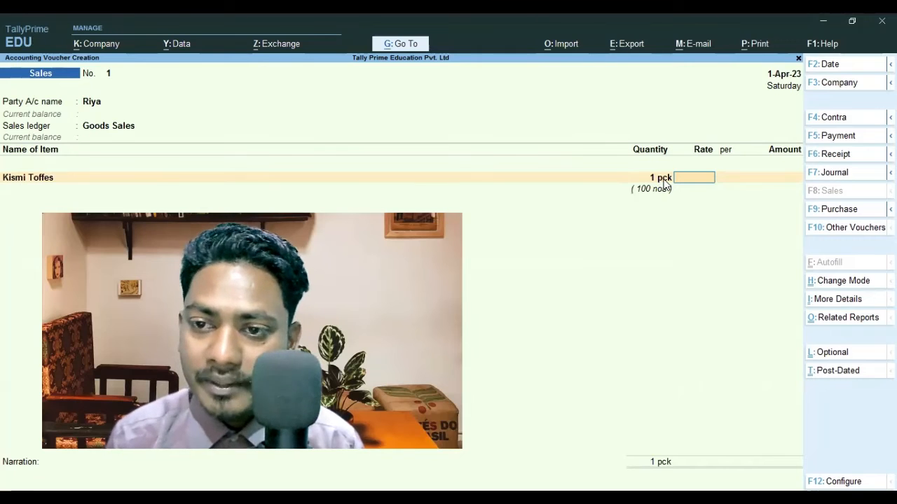
{"action": "left_click", "coordinate": [664, 179]}
{"action": "type", "text": "20n"}
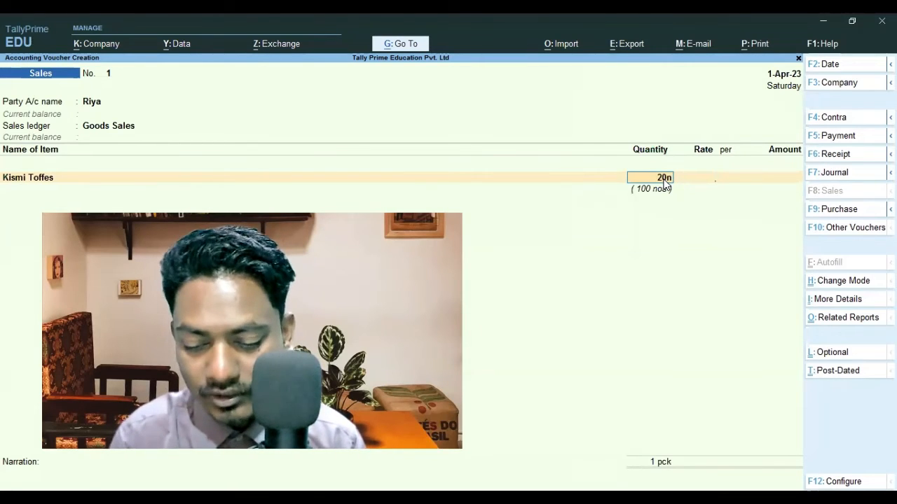
{"action": "key", "text": "BackSpace"}
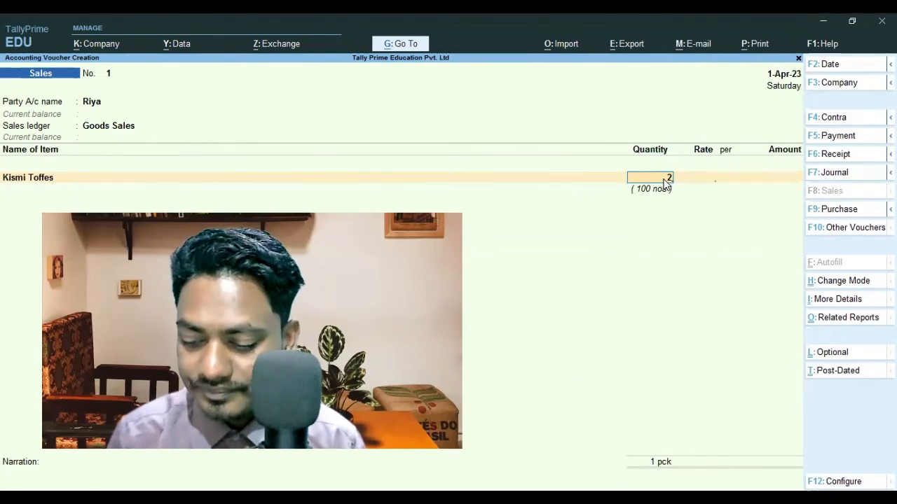
{"action": "type", "text": "1nos"}
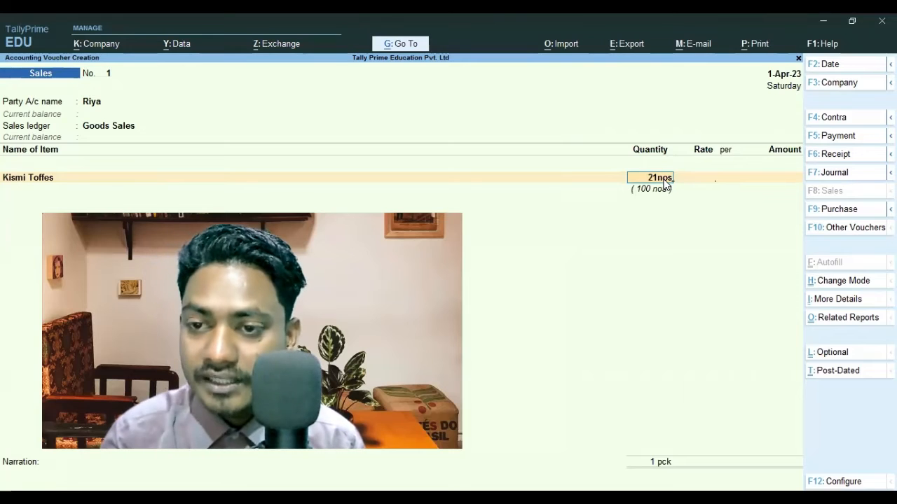
{"action": "key", "text": "Return"}
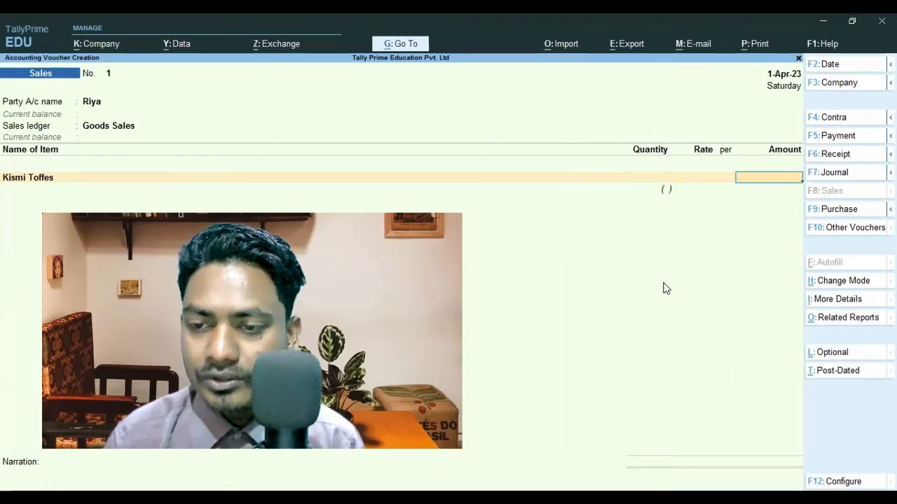
Return to the empty quantity entry of the Kismi Toffes line in the sales voucher
{"action": "key", "text": "BackSpace"}
{"action": "key", "text": "BackSpace"}
{"action": "key", "text": "Return"}
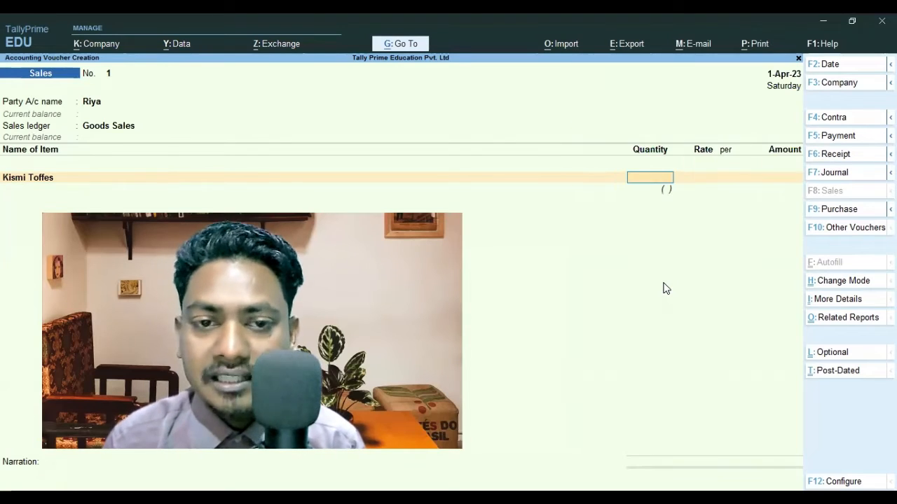